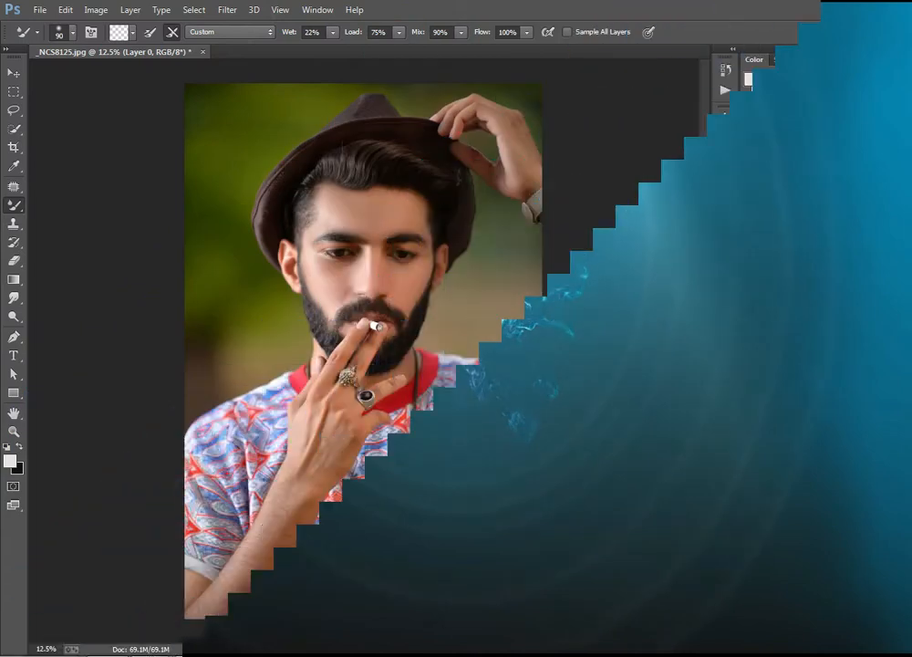
Duplicate the portrait layer, Layer 0.
left_click(882, 591)
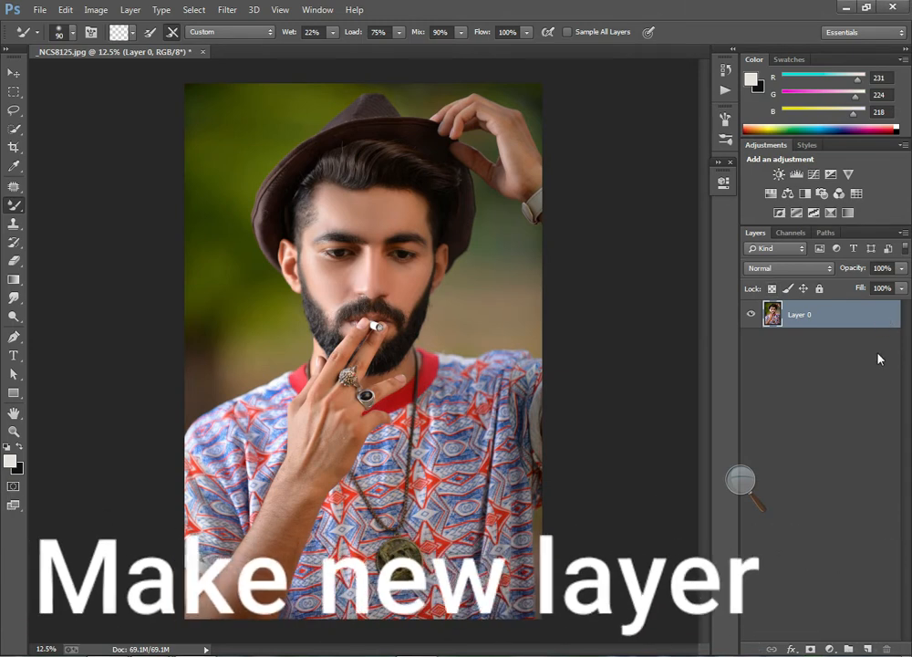
key("ctrl+j")
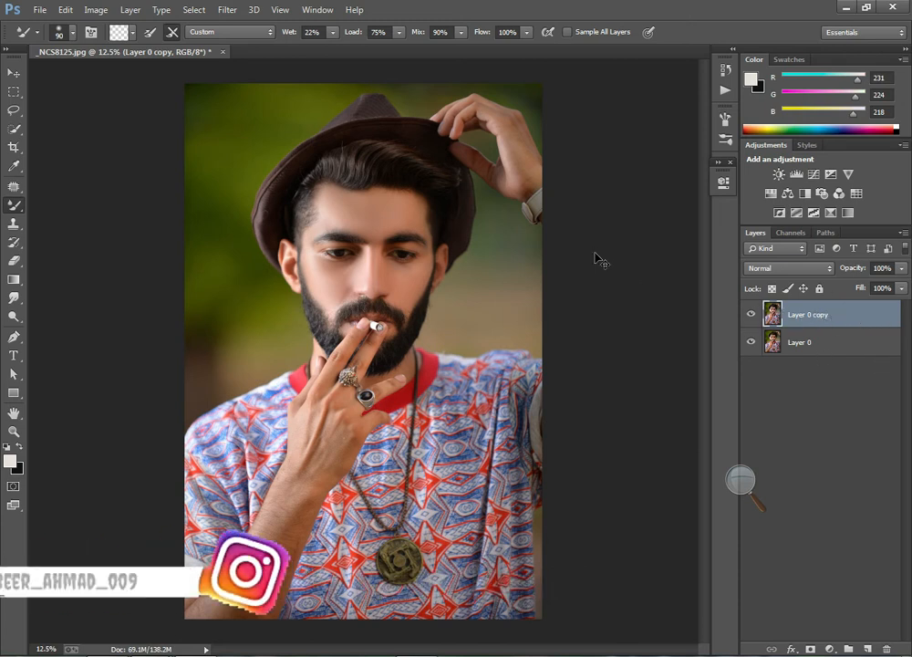
Examine the cigarette held at the man's mouth up close, and return to the view of the whole portrait.
key("ctrl+plus")
key("ctrl+plus")
key("ctrl+plus")
key("ctrl+plus")
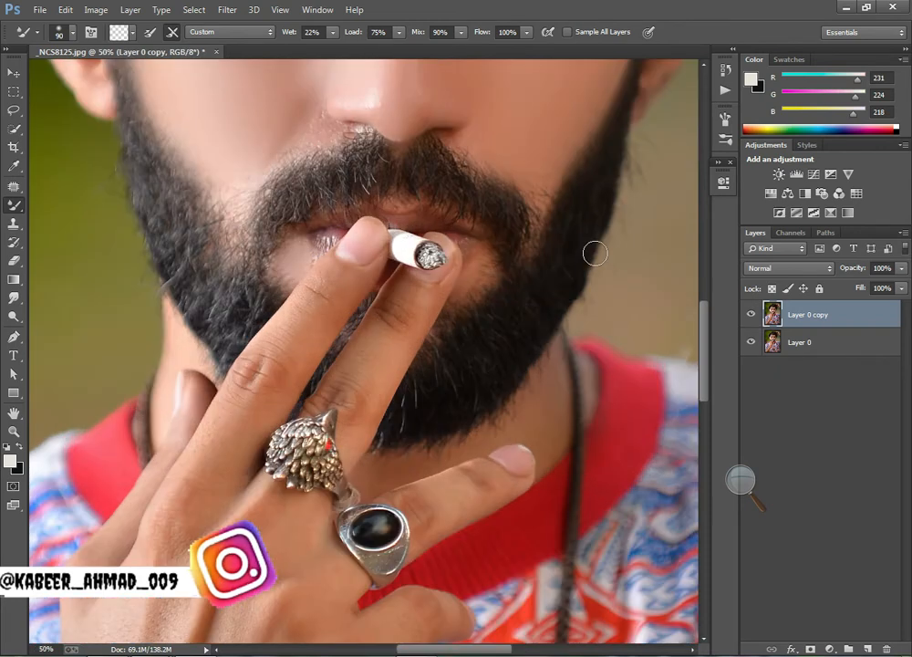
scroll(633, 222, "up", 1)
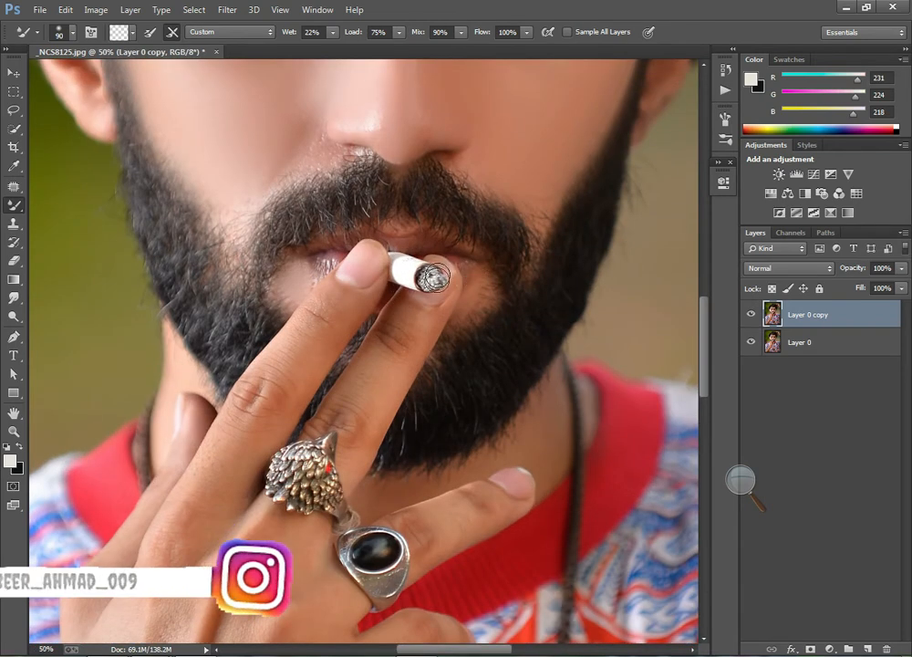
key("ctrl+minus")
key("ctrl+minus")
key("ctrl+minus")
key("ctrl+minus")
key("ctrl+minus")
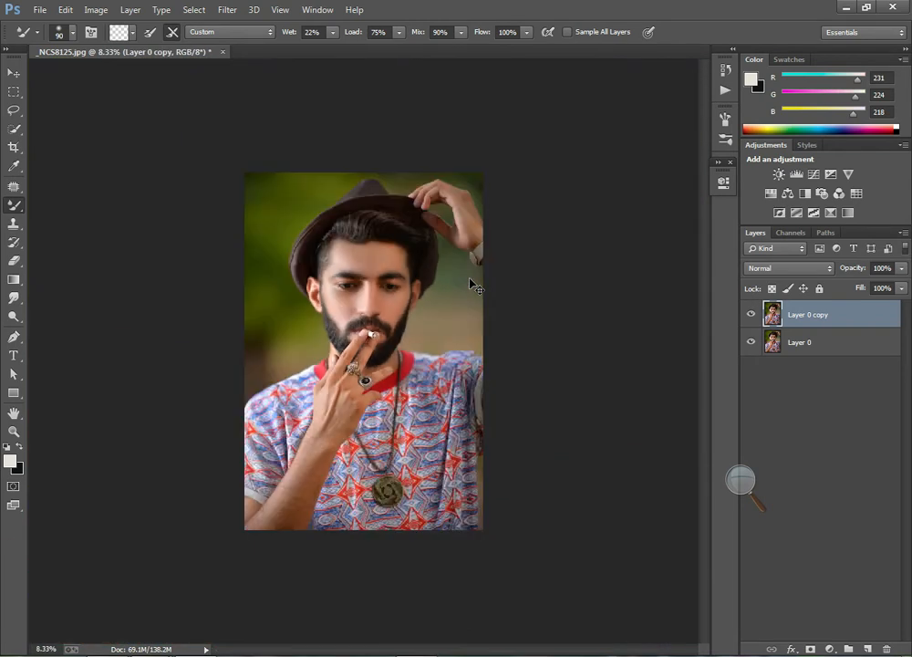
key("ctrl+plus")
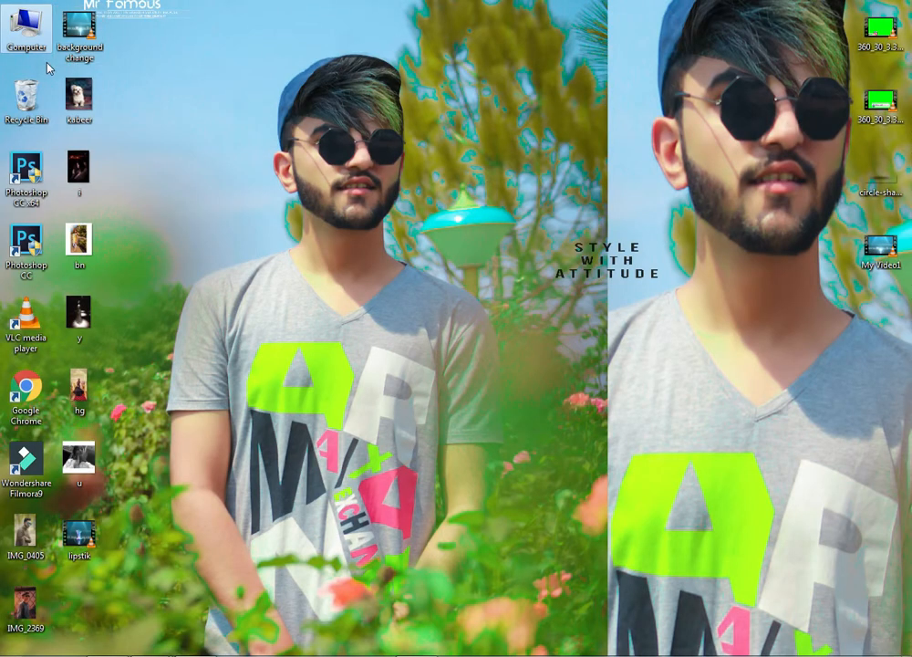
Open the AakashEditz106 explosion image from the PNGS folder in Downloads in Photoshop.
double_click(28, 35)
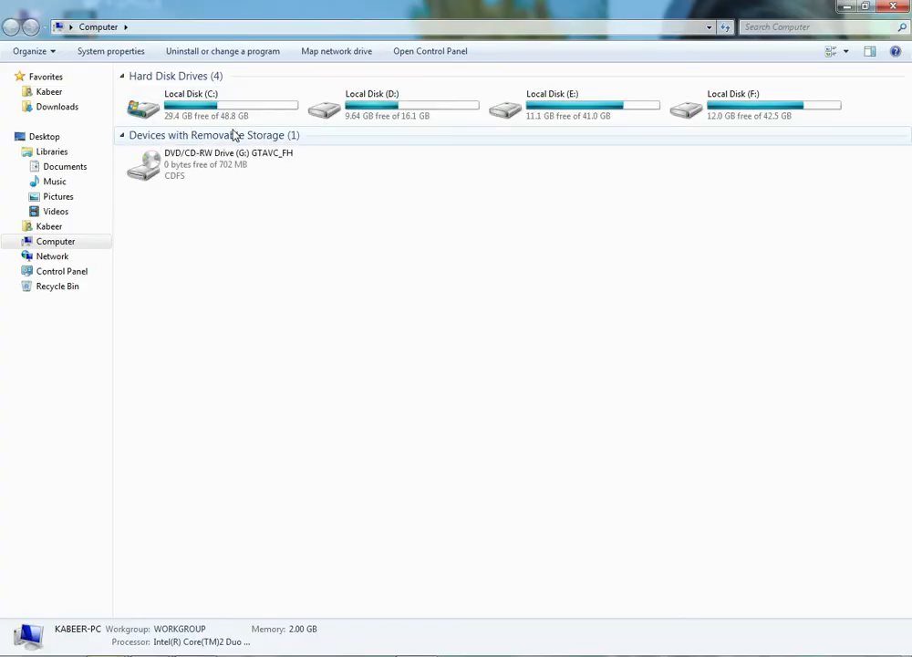
left_click(73, 110)
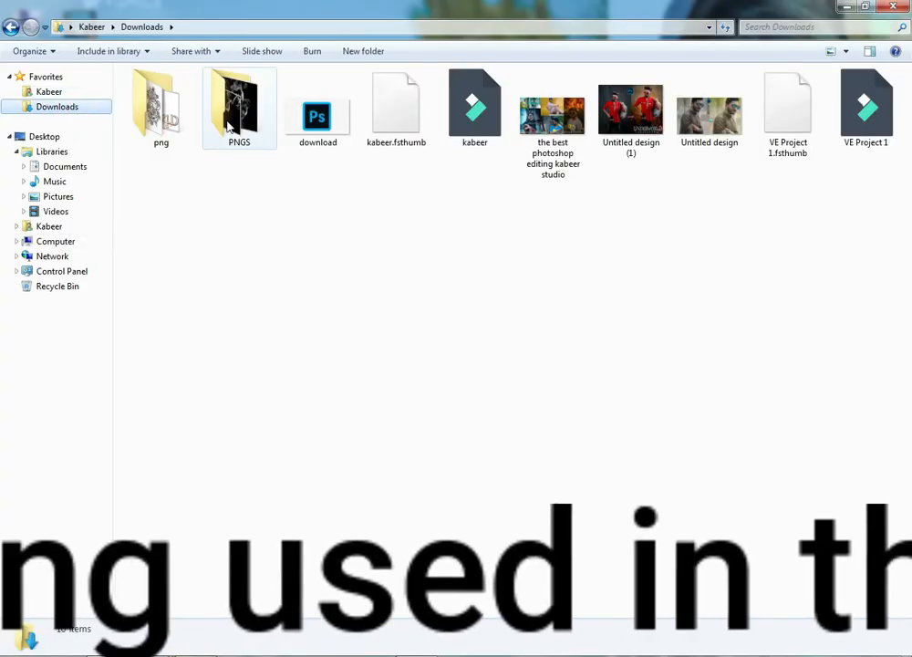
double_click(237, 109)
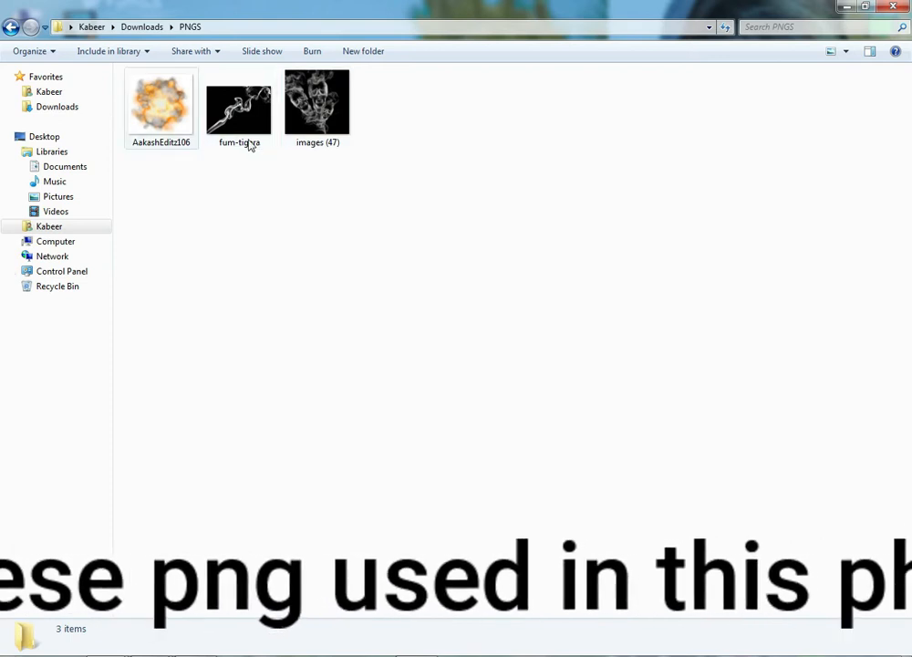
right_click(177, 113)
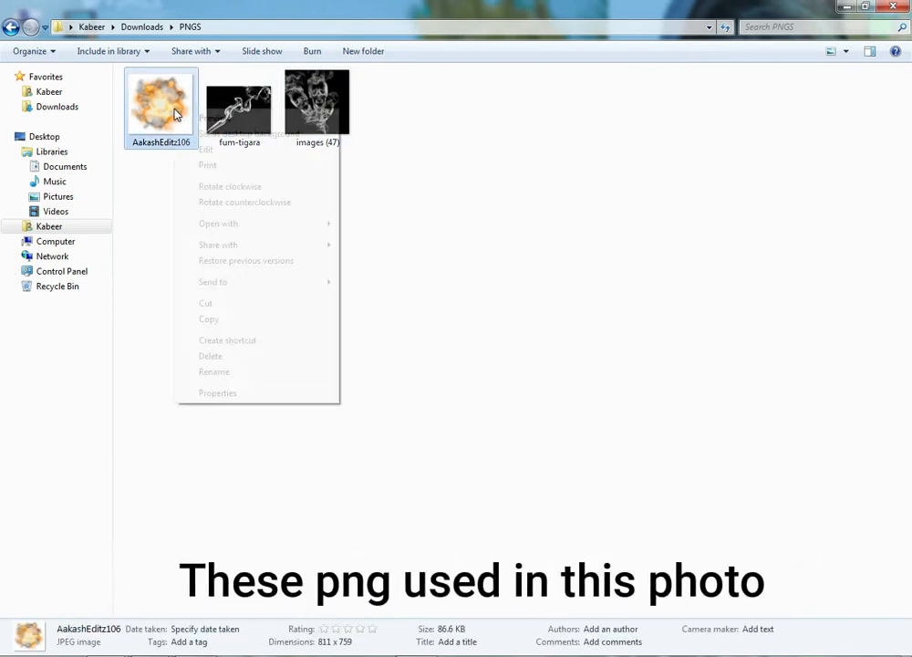
mouse_move(325, 228)
left_click(383, 224)
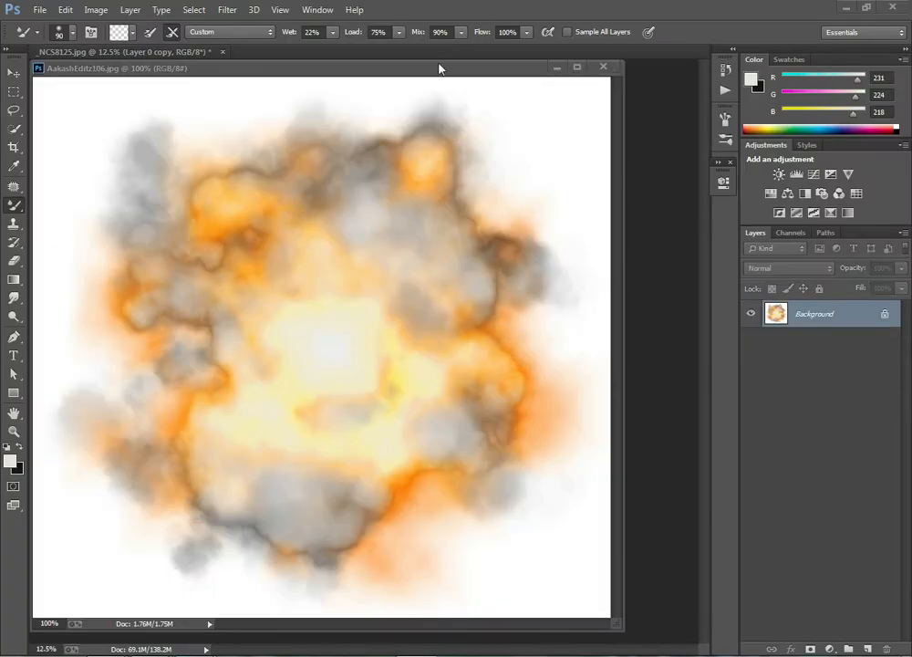
Copy the explosion image into the portrait document as a new layer and close the explosion's own document.
left_click_drag(378, 67, 24, 8)
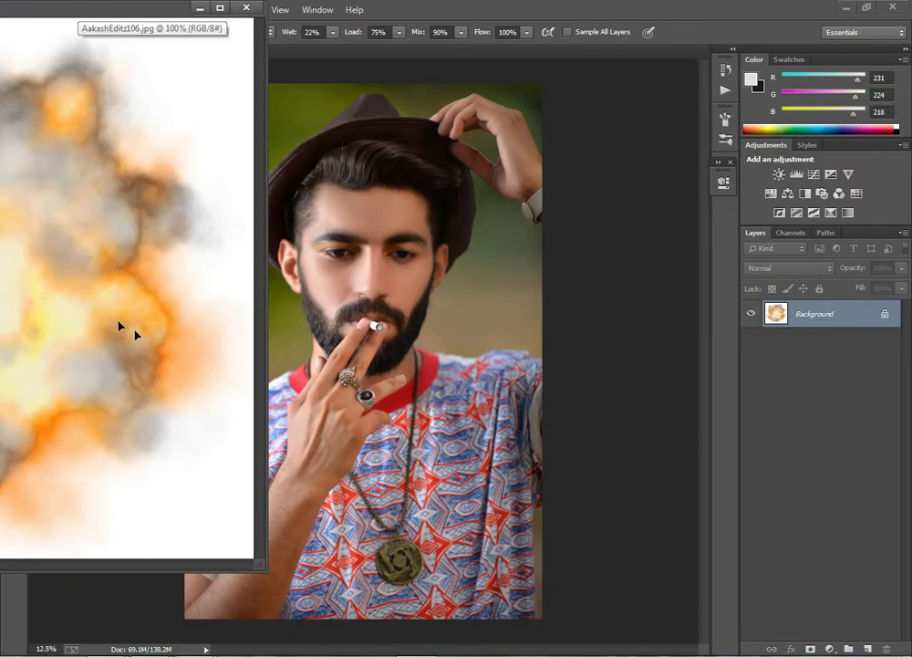
left_click_drag(429, 424, 429, 424)
left_click(246, 8)
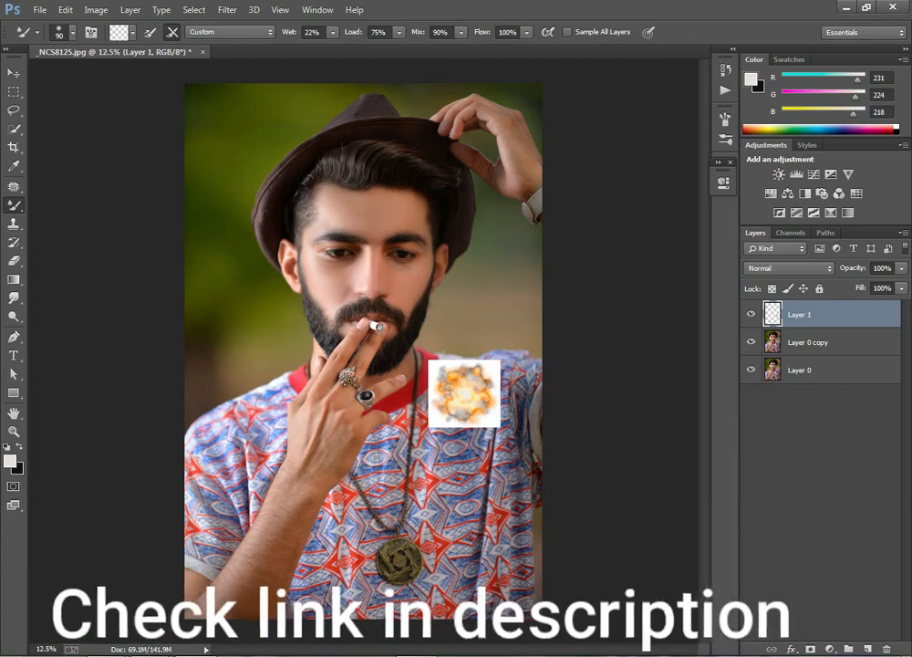
Try the Lighten, Screen, Darker Color and Dissolve blend modes on the explosion layer.
key("super+plus")
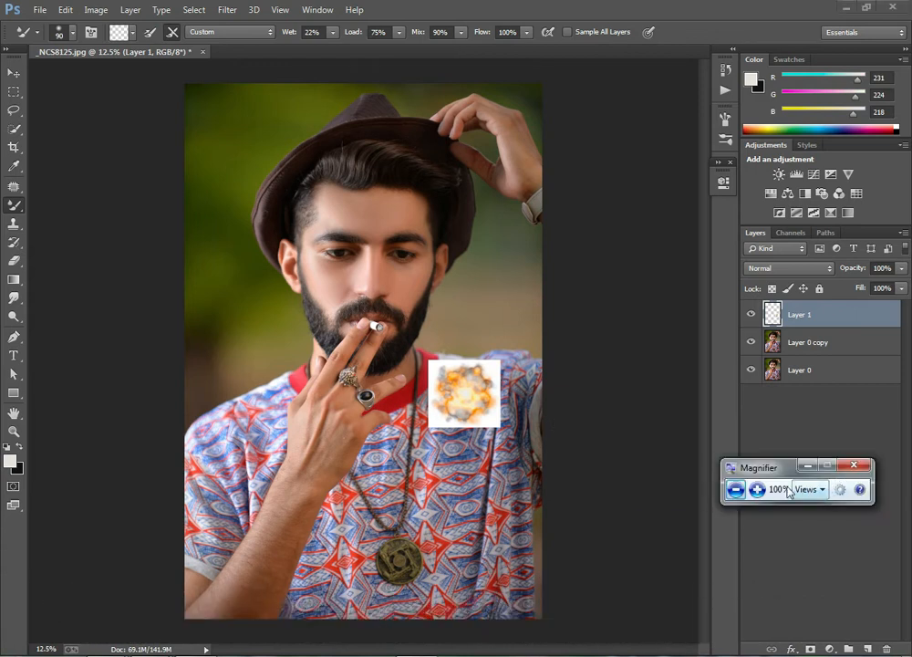
left_click(756, 490)
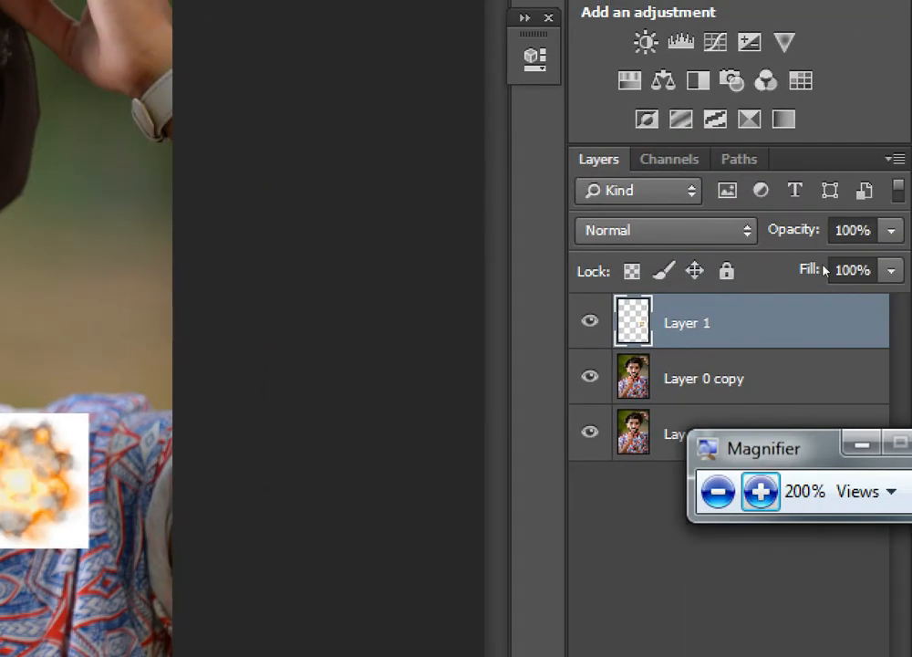
left_click(666, 229)
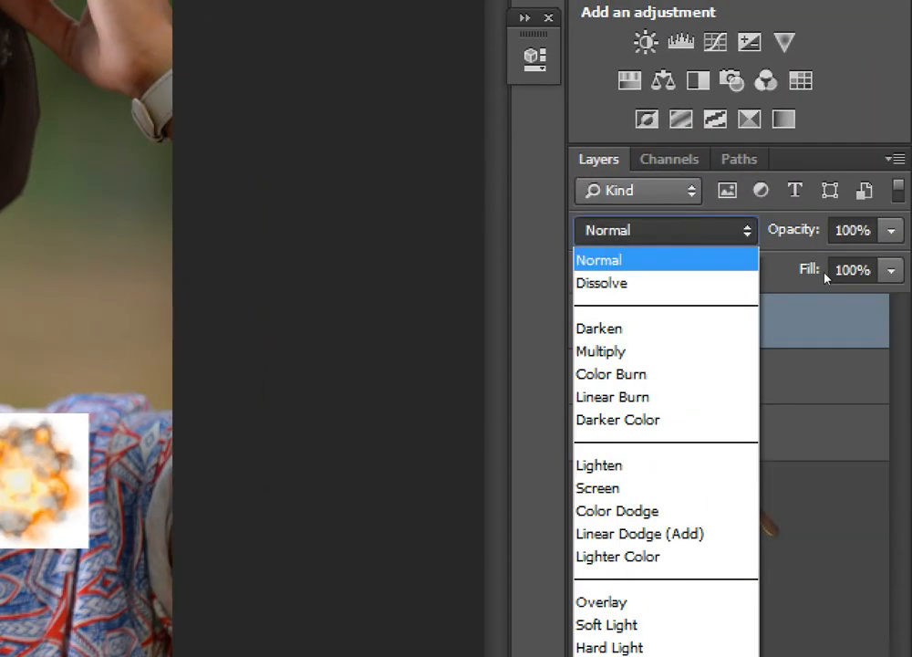
left_click(611, 465)
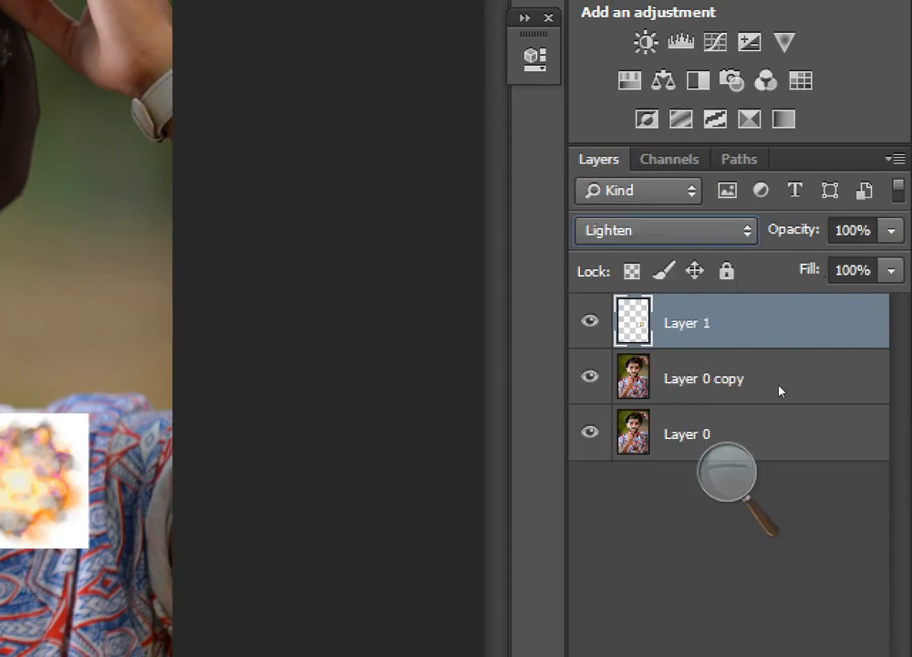
key("Down")
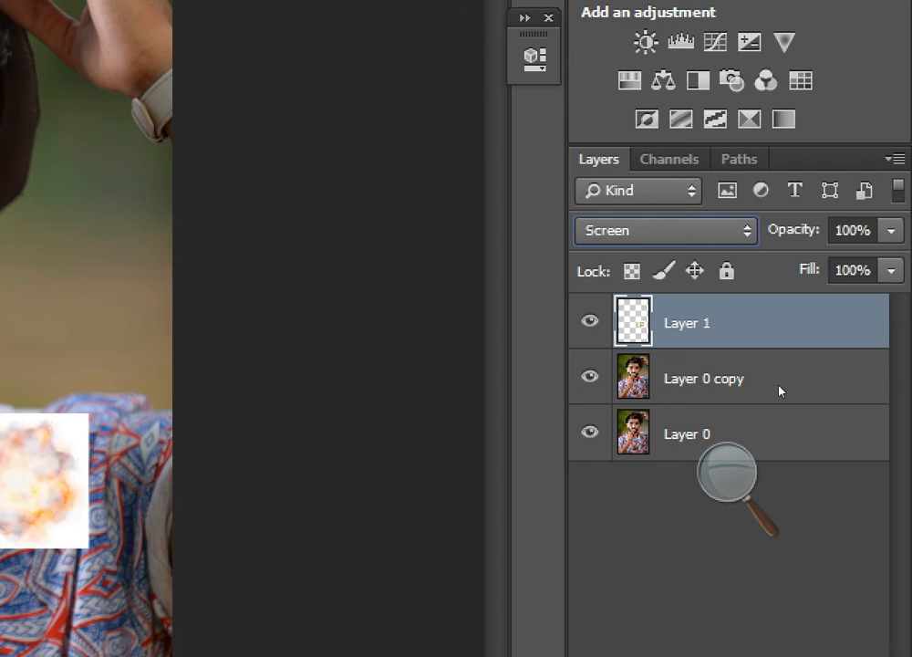
key("Up")
key("Up")
key("Up")
key("Up")
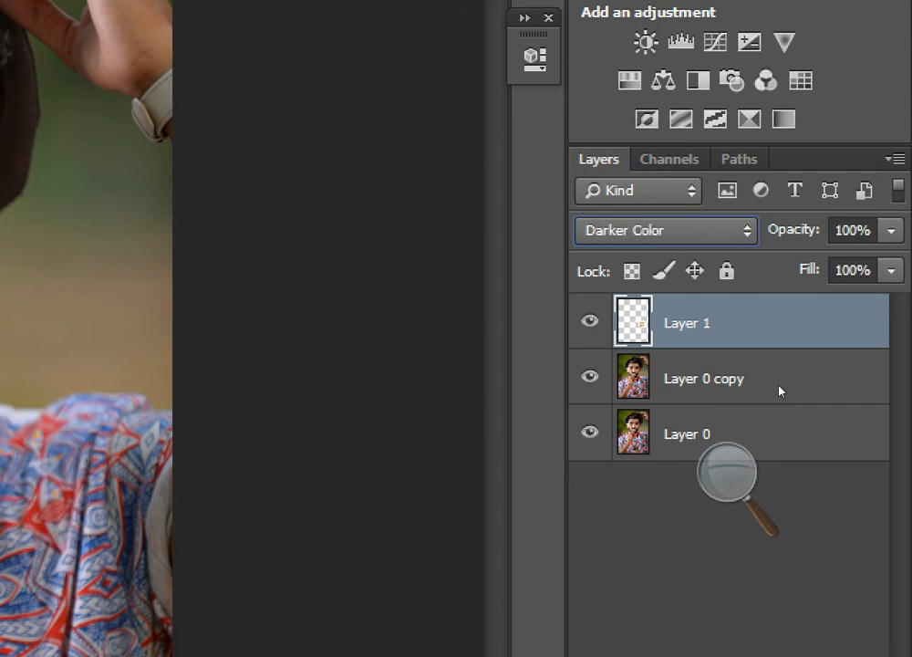
key("Up")
key("Up")
key("Up")
key("Up")
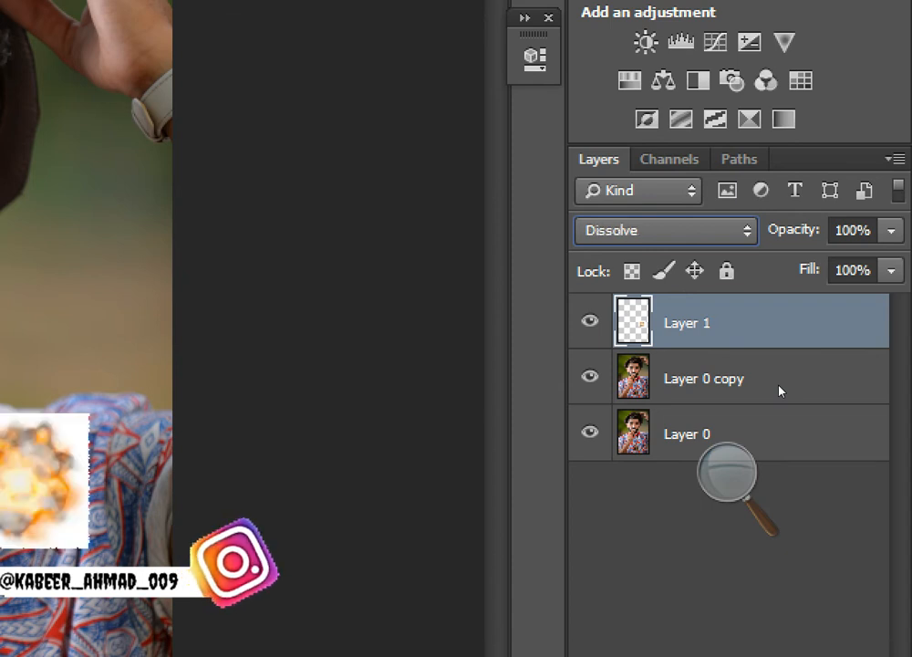
Compare Multiply and Color Burn on the explosion layer, and set its blend mode to Darken.
key("Down")
key("Down")
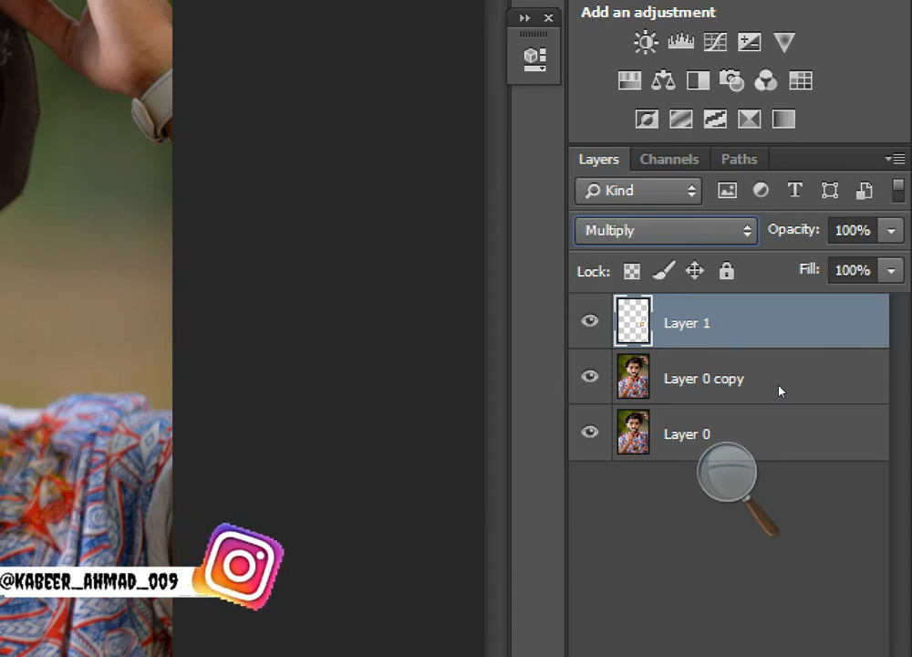
key("Down")
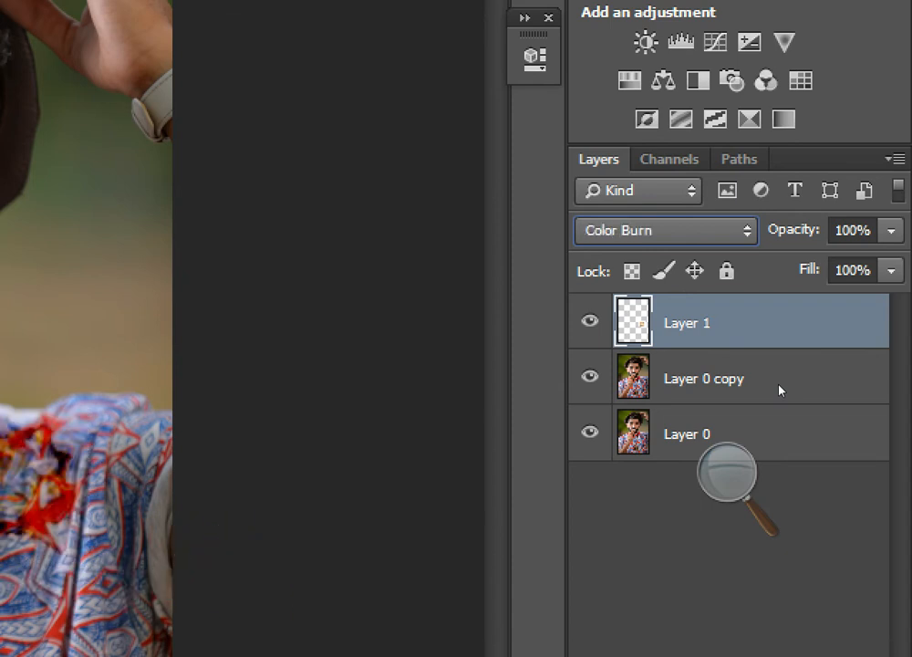
key("Up")
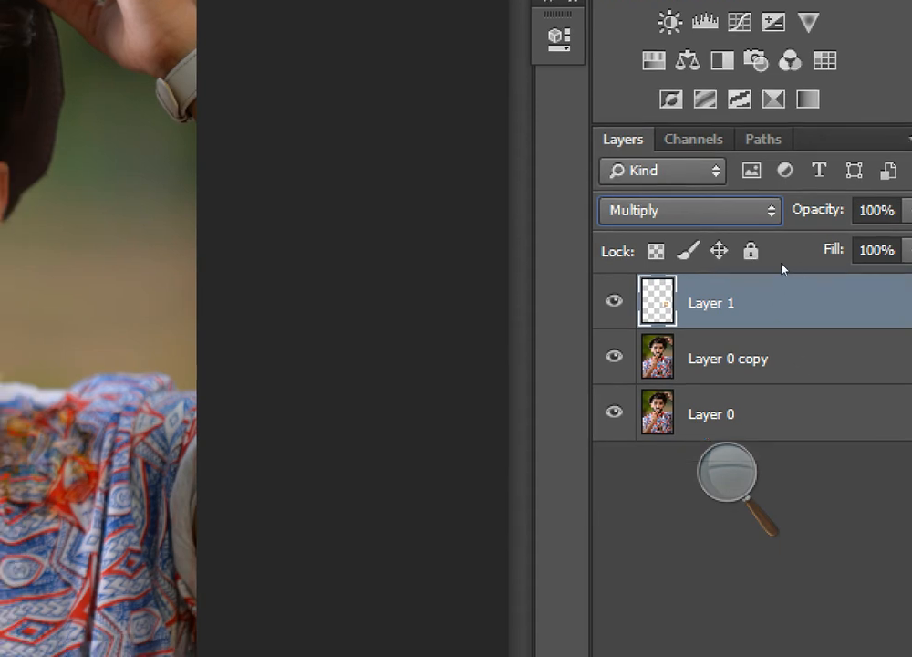
key("alt+Down")
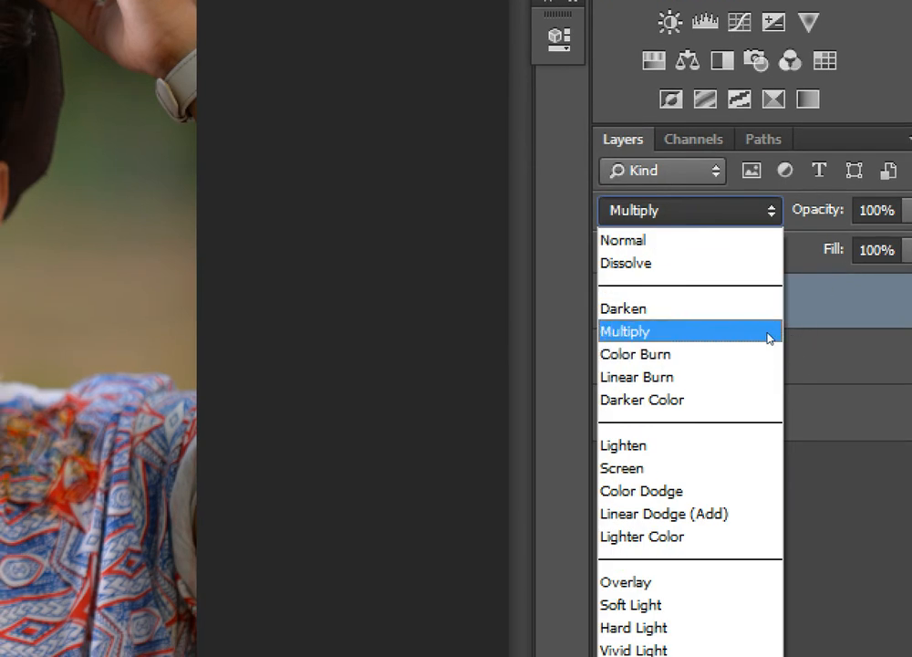
left_click(766, 333)
key("Up")
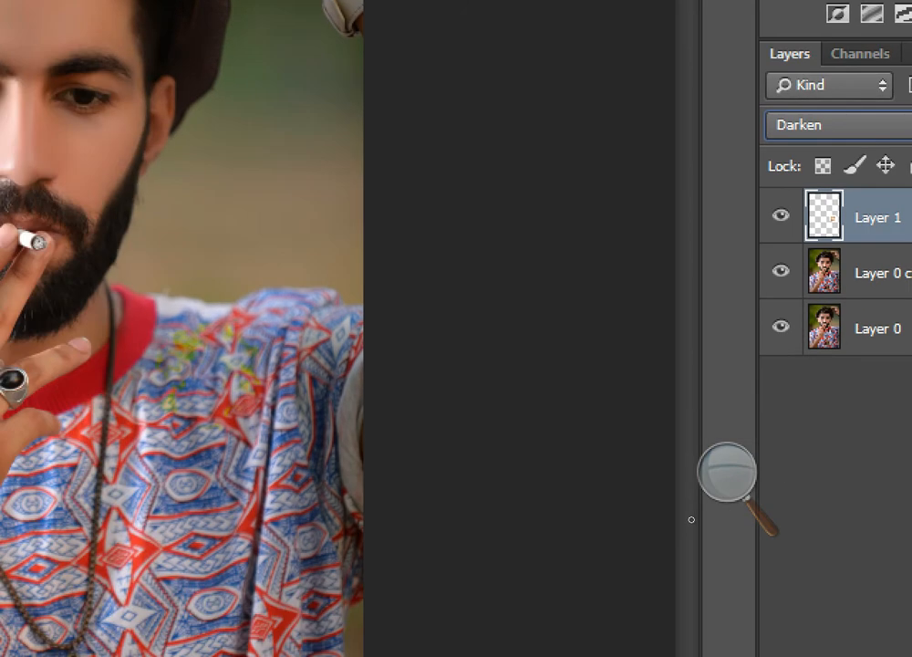
left_click(727, 469)
left_click(718, 490)
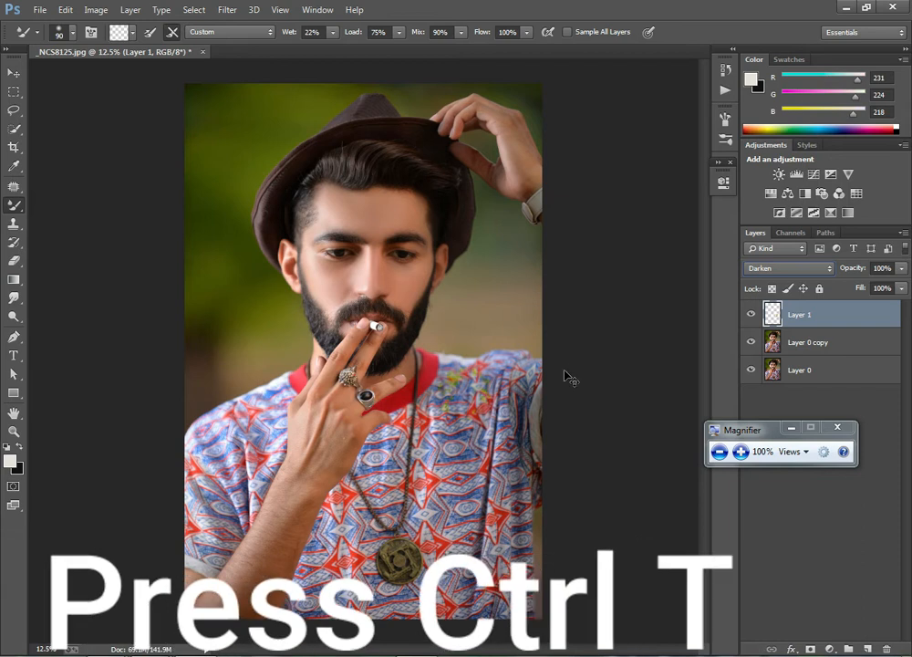
Move the explosion layer over the man's mouth and the cigarette with Free Transform.
key("ctrl+t")
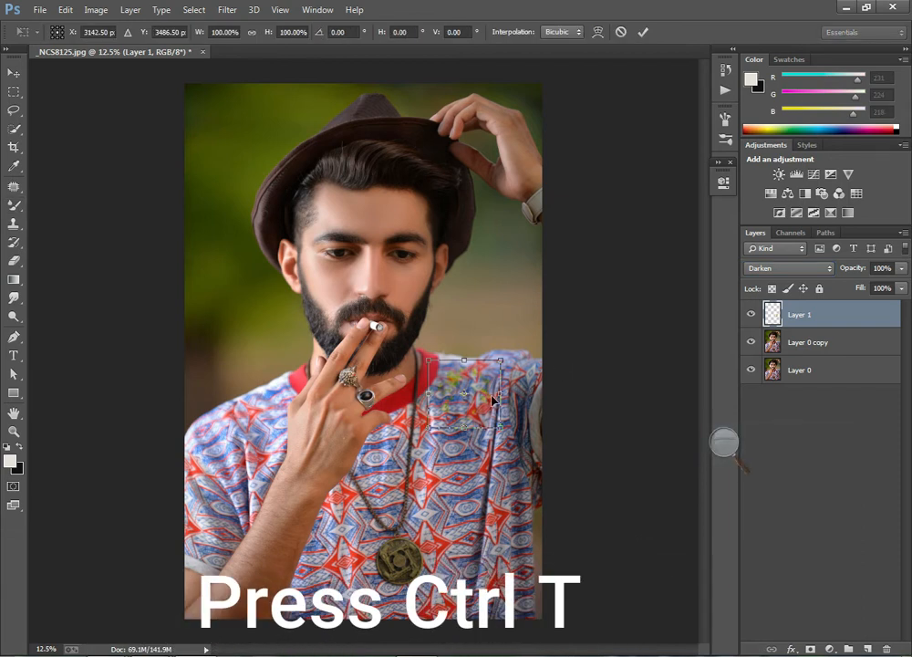
left_click_drag(490, 403, 400, 326)
key("ctrl+plus")
key("ctrl+plus")
key("ctrl+plus")
key("ctrl+plus")
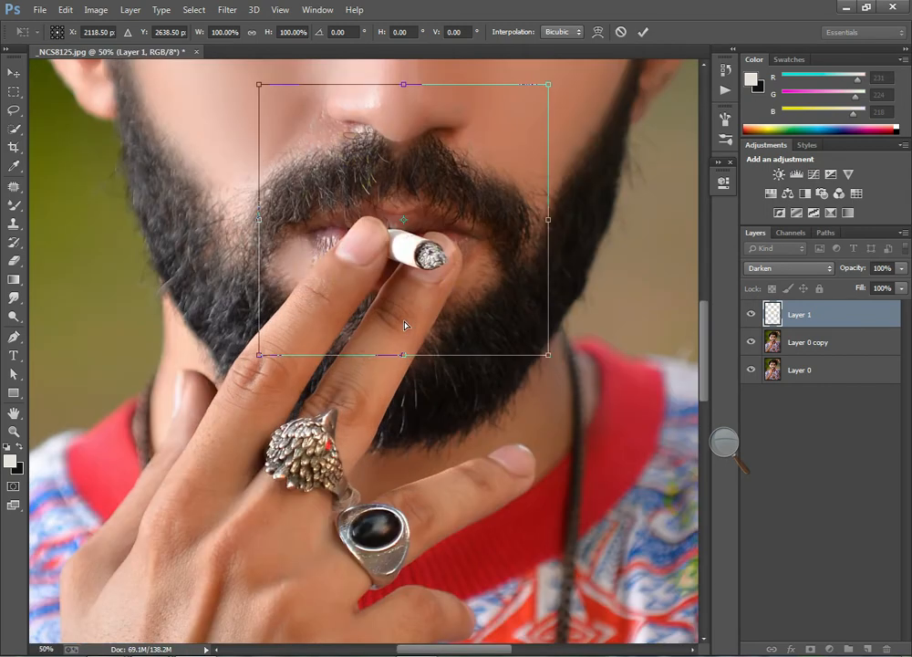
Set the explosion layer's blend mode to Multiply and shrink it to about 15% by 16% over the cigarette tip.
left_click(784, 269)
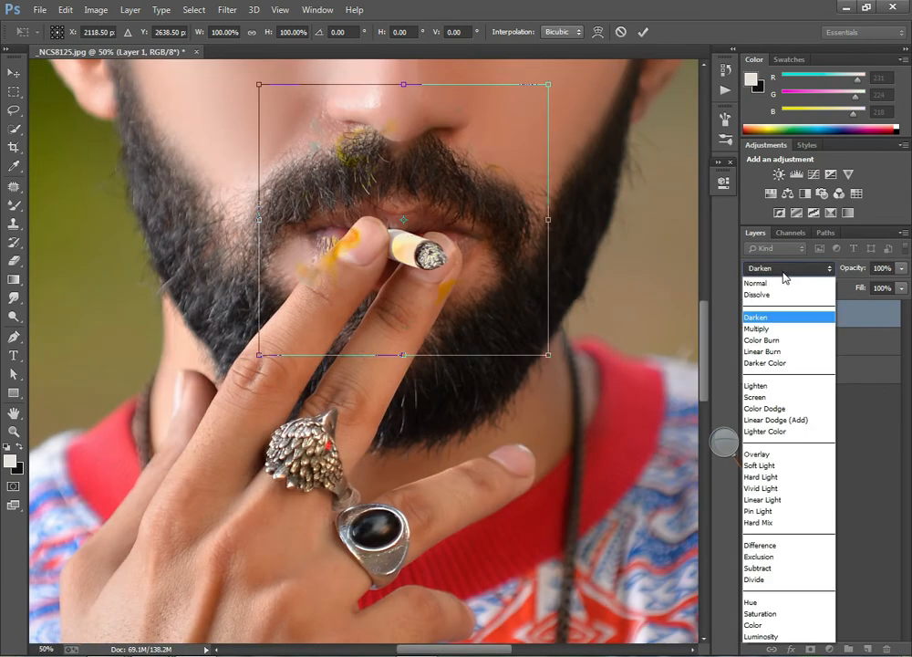
left_click(778, 329)
left_click_drag(545, 354, 429, 261)
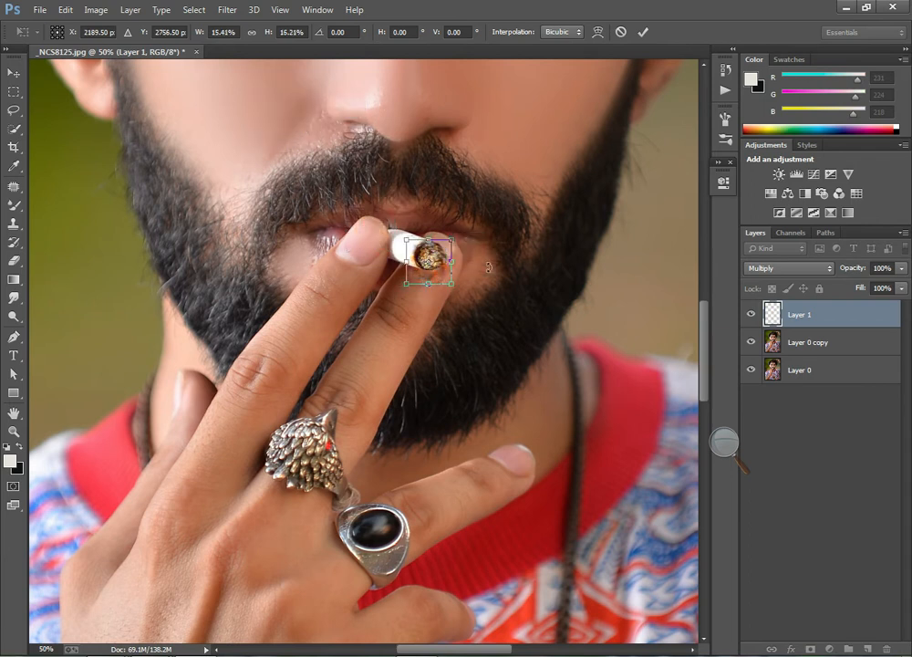
Shrink the explosion further to about 11% in width and height and fit it onto the cigarette's round tip.
key("ctrl+plus")
key("ctrl+plus")
key("ctrl+plus")
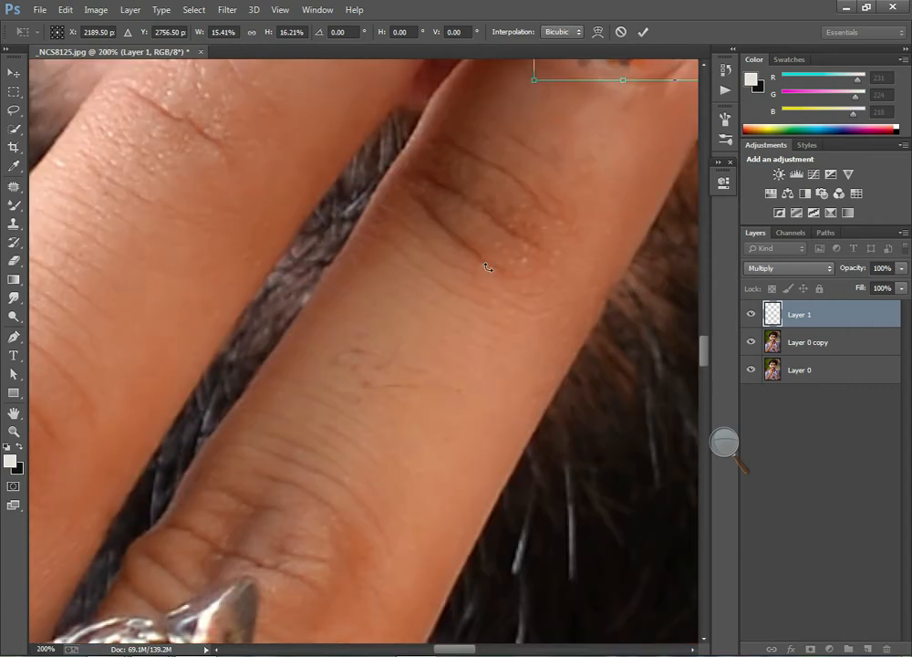
scroll(599, 211, "up", 4)
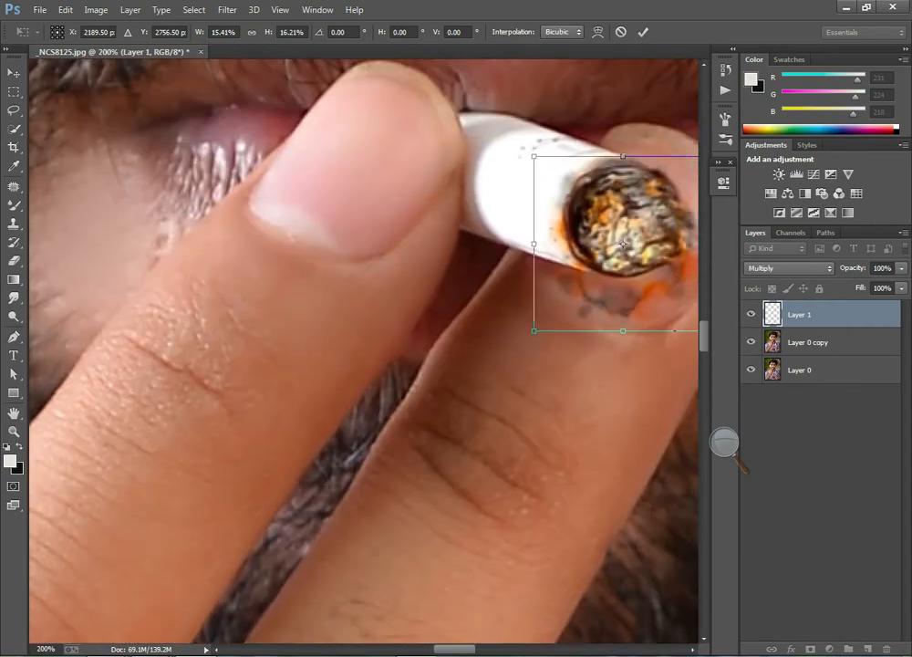
left_click_drag(459, 650, 473, 650)
scroll(499, 420, "up", 2)
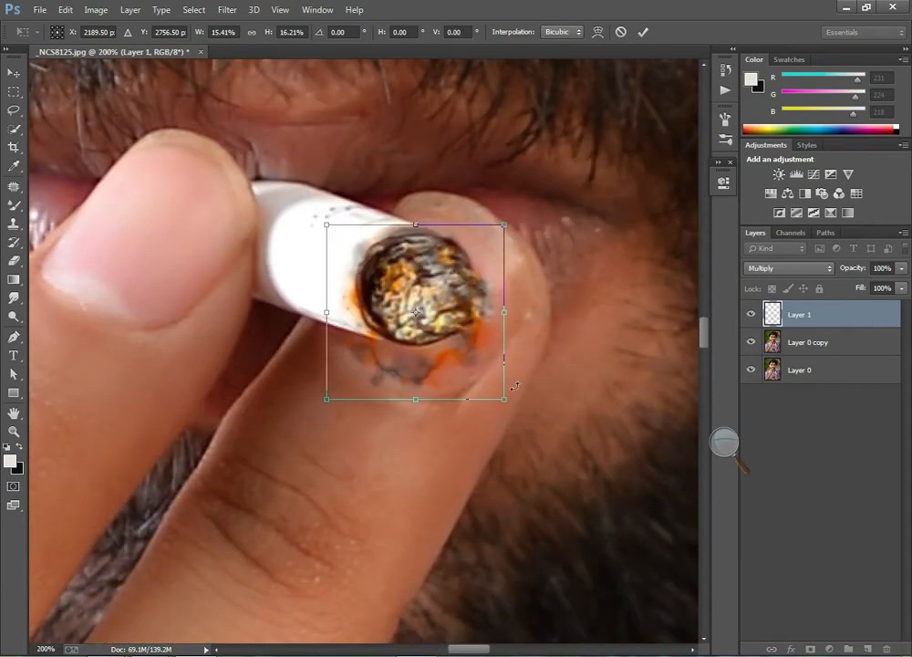
left_click_drag(502, 408, 438, 344)
left_click_drag(394, 299, 432, 308)
left_click_drag(365, 285, 354, 280)
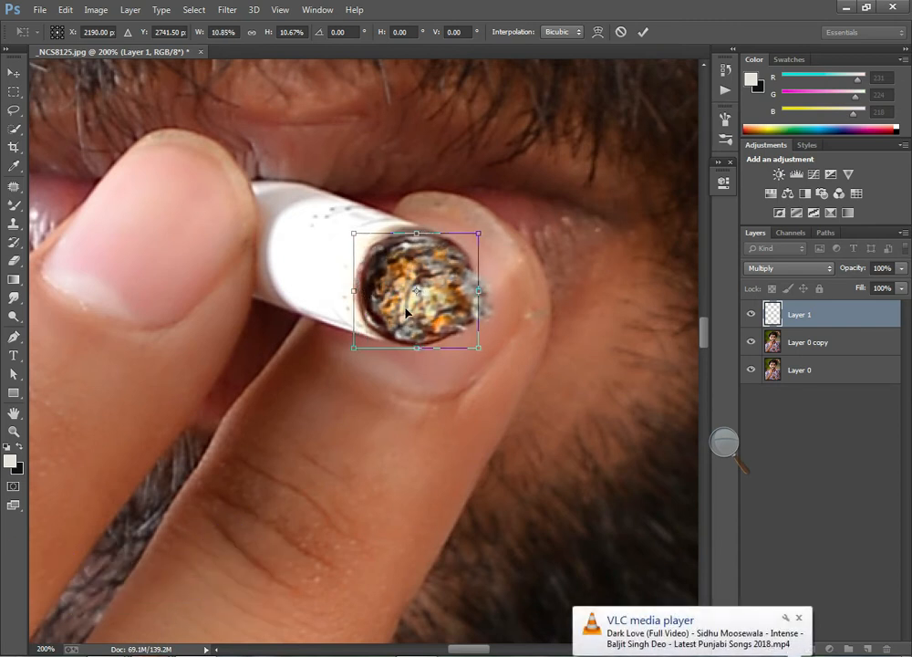
Fine-tune the explosion's edges and position to cover the whole cigarette tip, and apply the transform.
left_click_drag(454, 328, 466, 328)
left_click_drag(491, 292, 494, 292)
left_click_drag(365, 290, 357, 290)
left_click_drag(440, 301, 436, 302)
key("Return")
key("b")
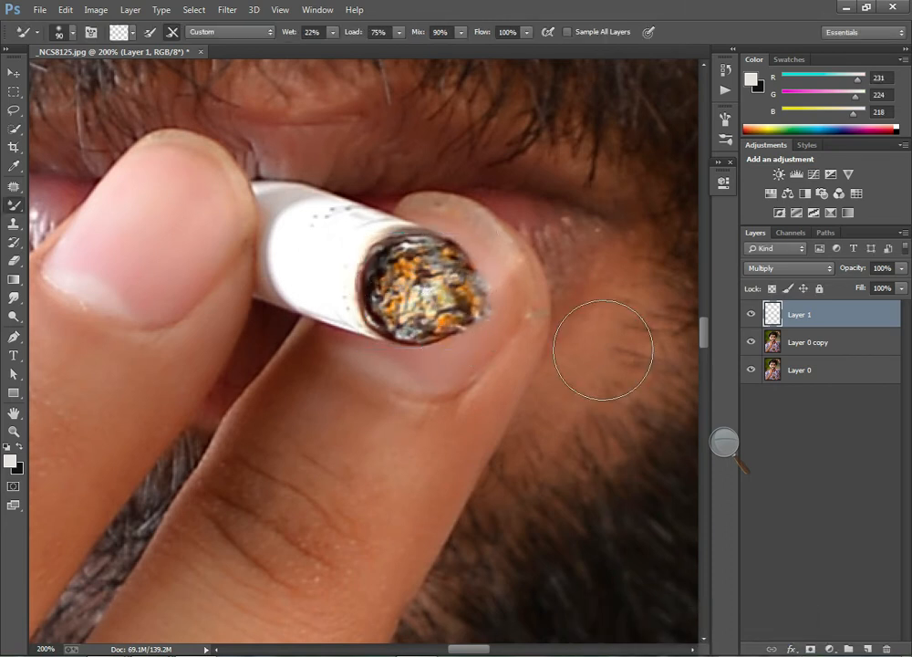
Check the cigarette tip at different magnifications and open the Camera Raw Filter for the explosion layer.
key("ctrl+minus")
key("ctrl+minus")
key("ctrl+minus")
key("ctrl+minus")
key("ctrl+minus")
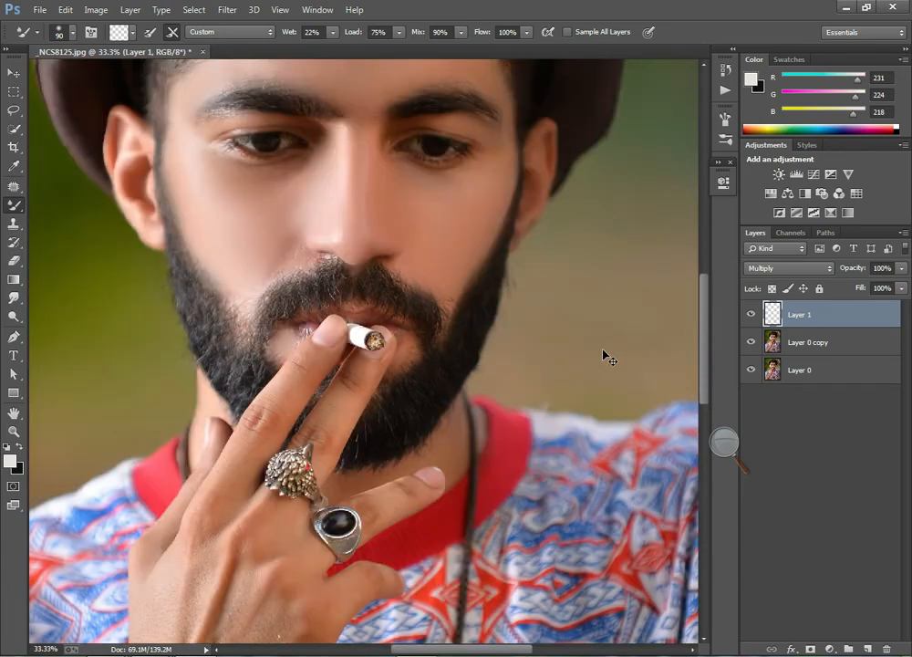
key("ctrl+plus")
key("ctrl+plus")
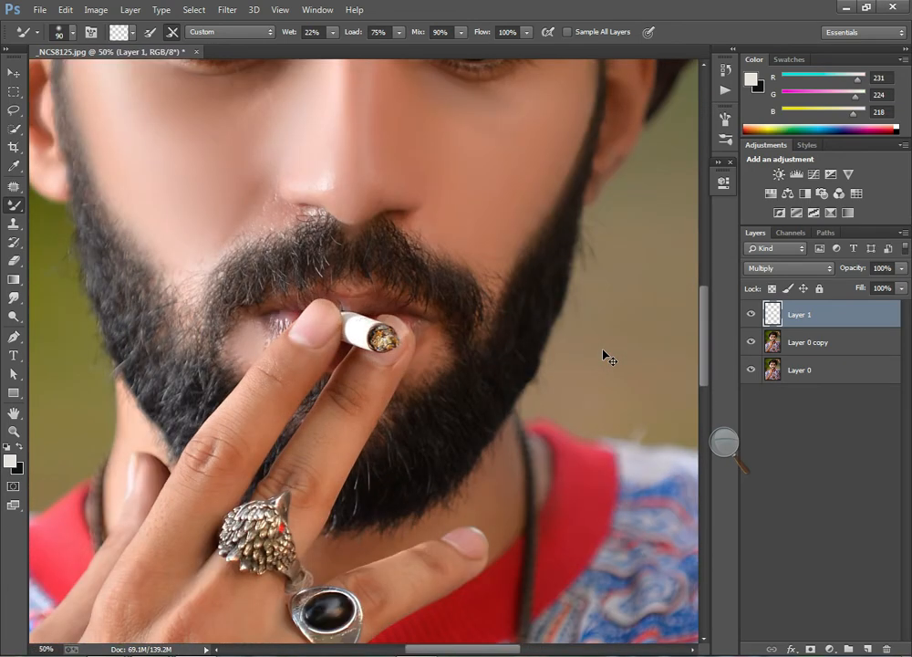
key("ctrl+plus")
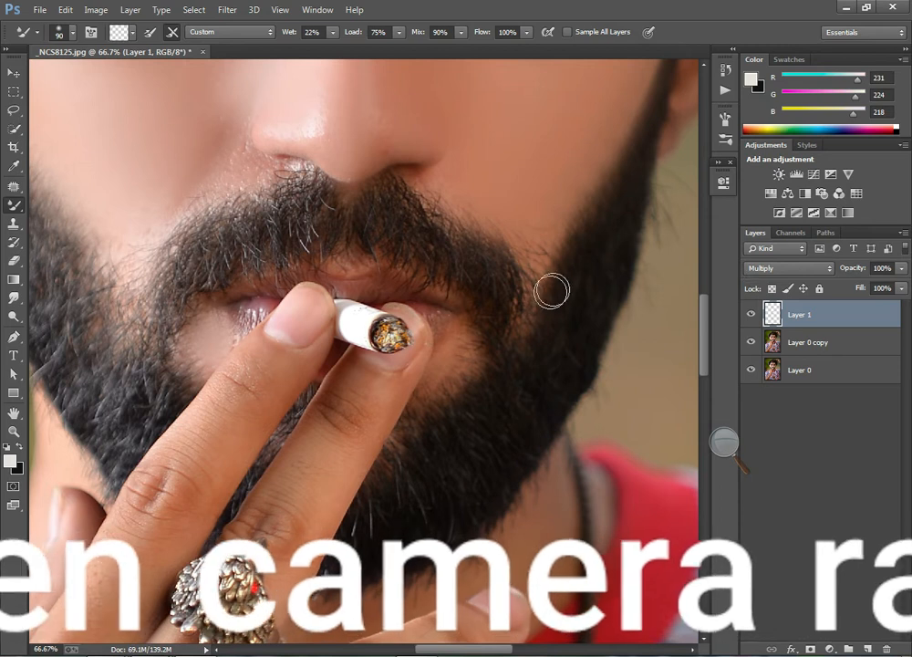
left_click(227, 13)
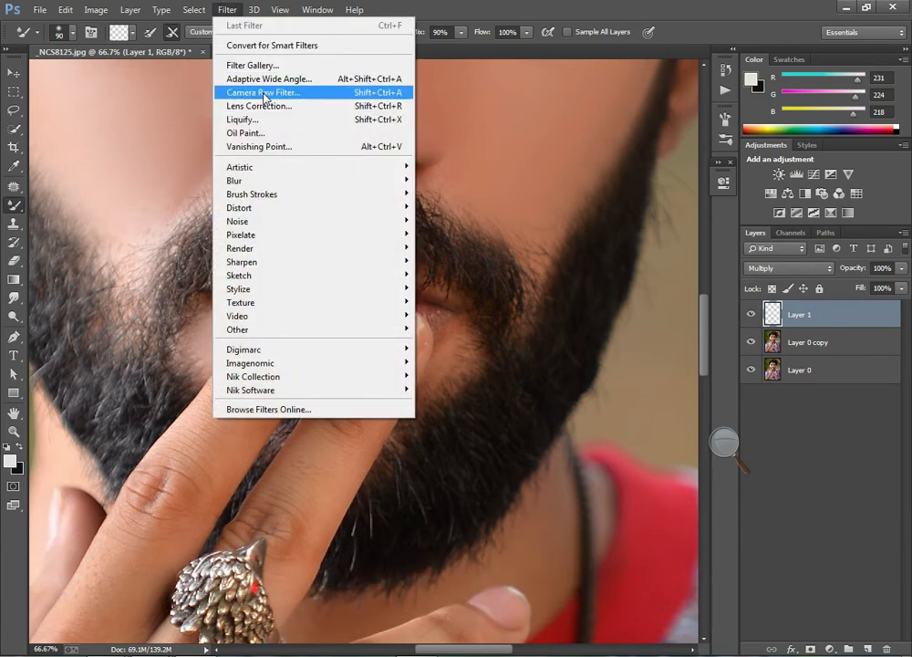
left_click(265, 95)
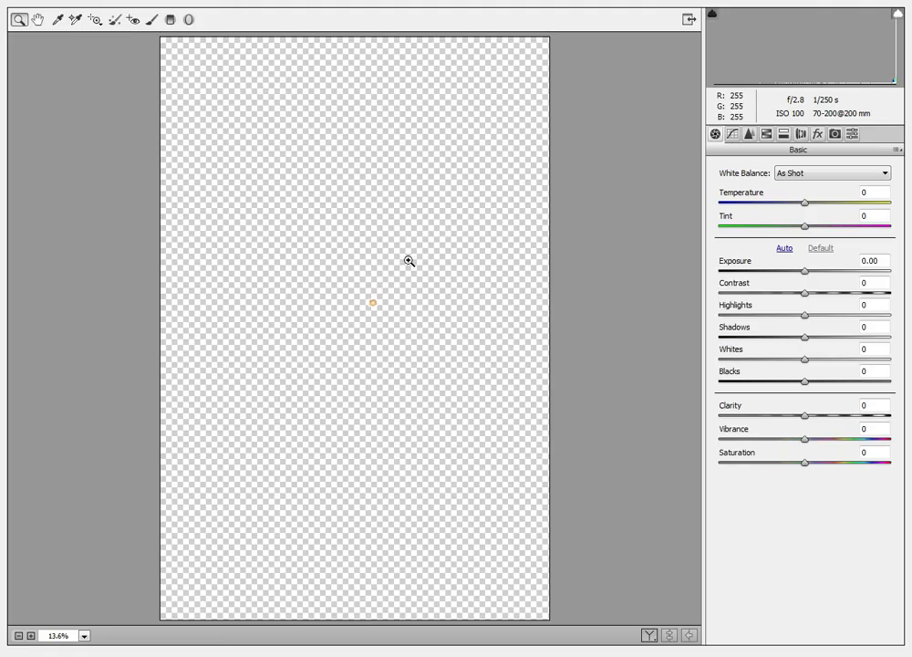
Warm the explosion with a temperature of +30 and set its contrast to -18 and blacks to -1.
scroll(411, 262, "up", 3)
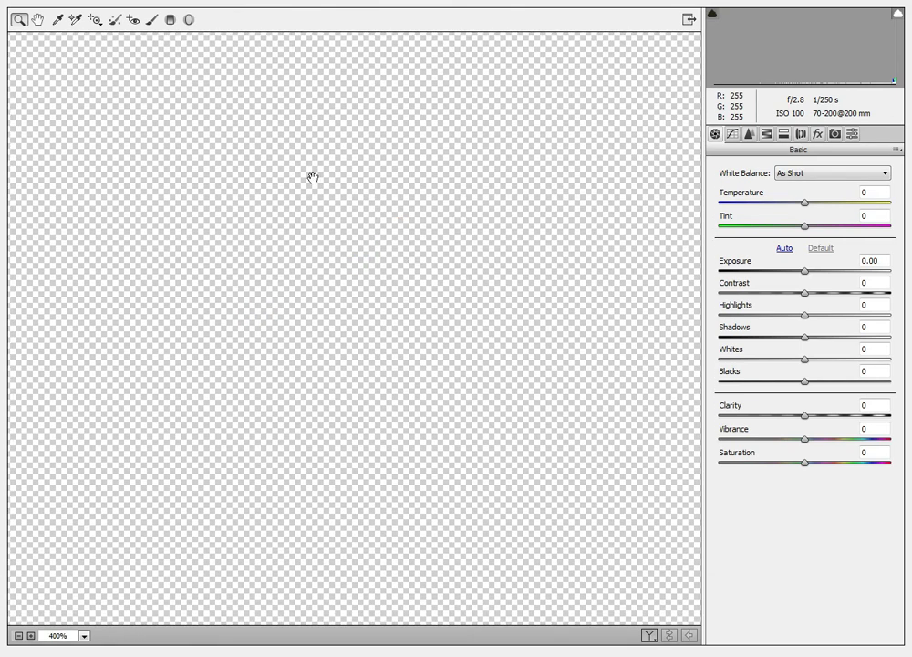
left_click_drag(312, 178, 399, 306)
key("ctrl+minus")
key("ctrl+minus")
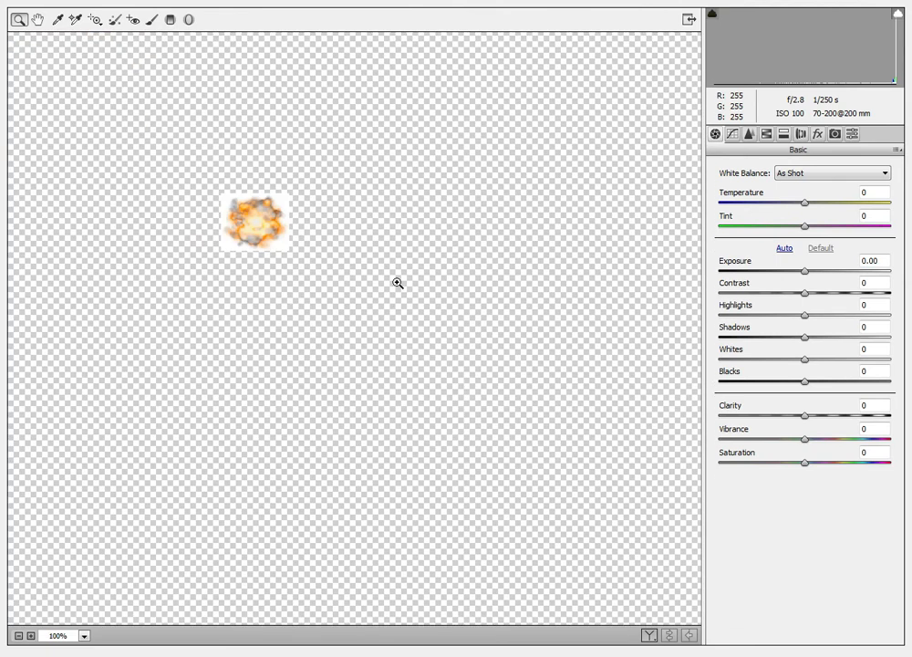
key("ctrl+plus")
key("ctrl+plus")
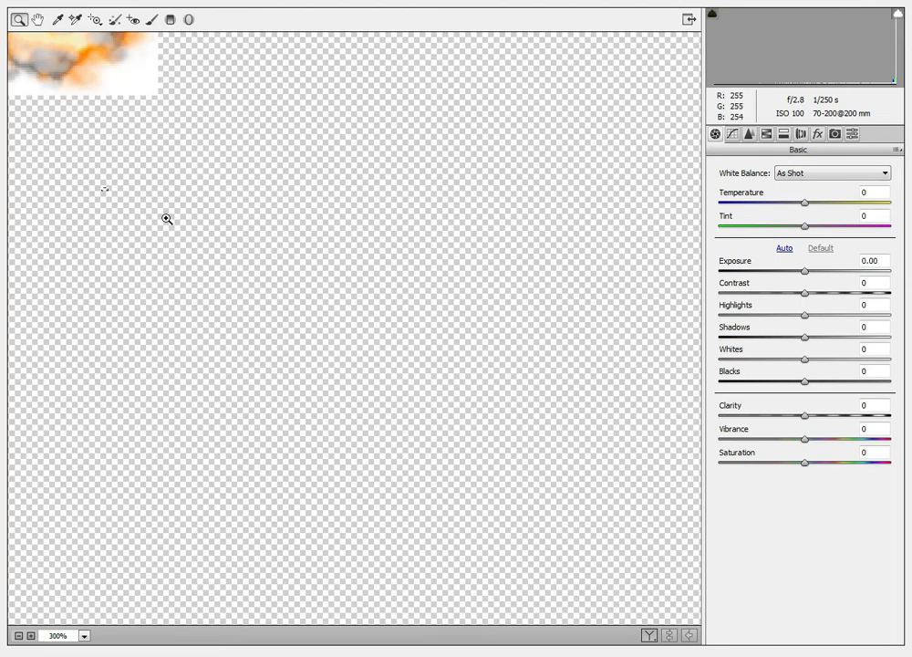
left_click_drag(170, 230, 242, 487)
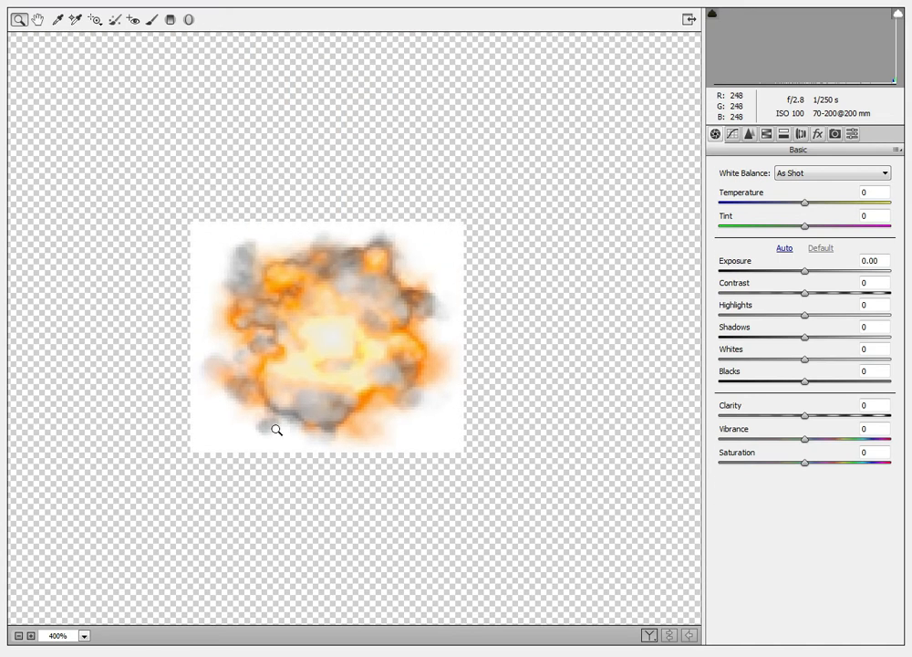
left_click_drag(804, 202, 837, 192)
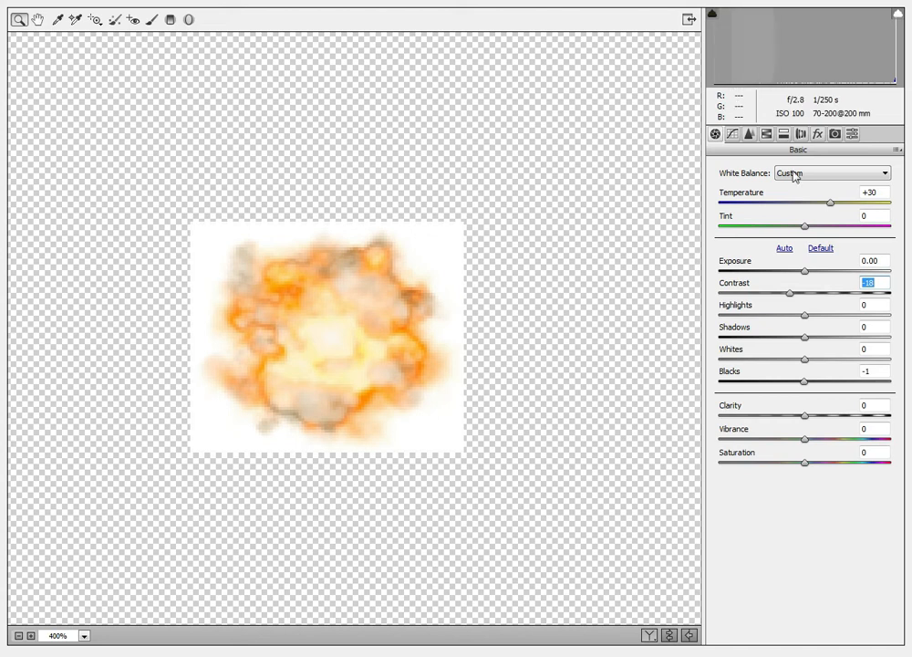
Set the reds luminance to -52, lower the oranges luminance as well, and apply the Camera Raw Filter.
left_click(782, 137)
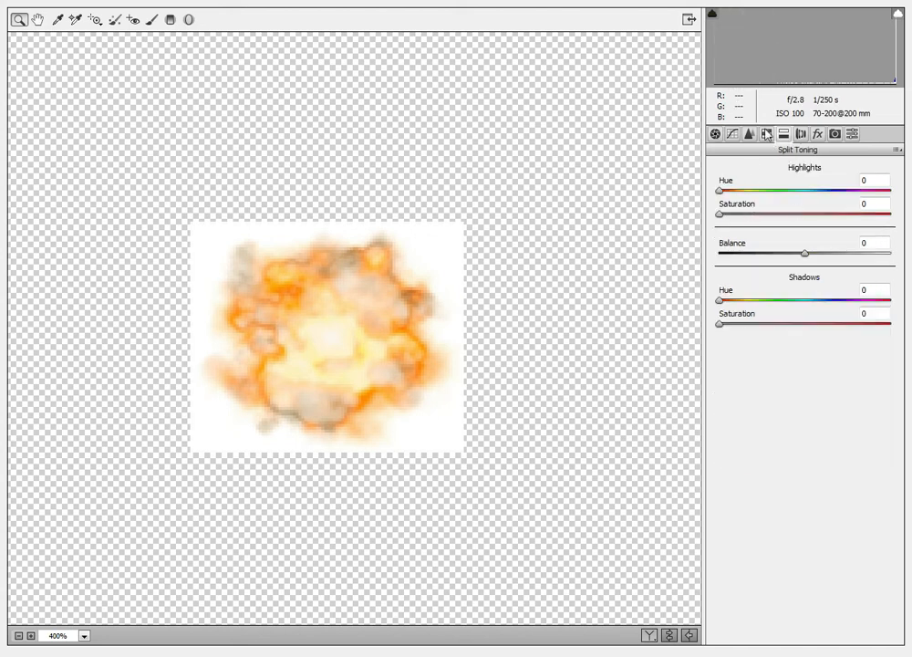
left_click(766, 134)
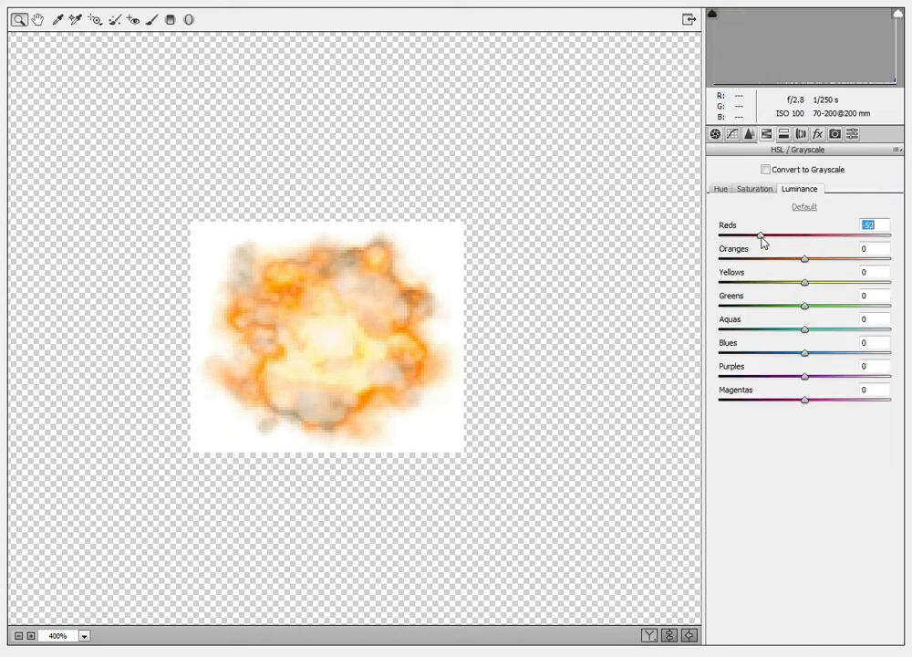
mouse_move(761, 265)
left_mouse_down()
mouse_move(833, 260)
mouse_move(762, 263)
left_mouse_up()
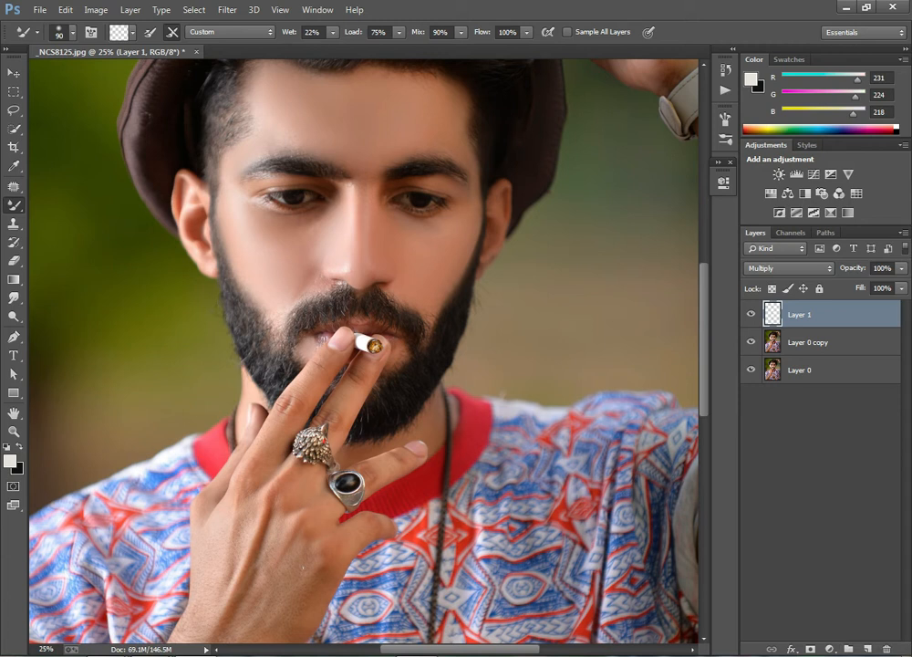
Switch to the PNGS folder in Windows Explorer and open the fum-tigara smoke image in Photoshop.
mouse_move(123, 647)
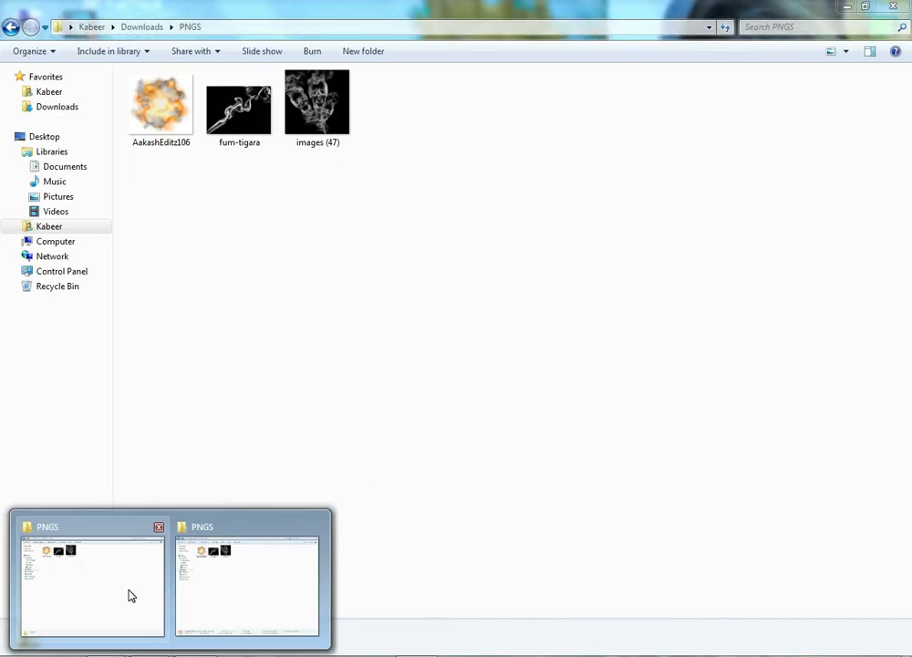
left_click(129, 595)
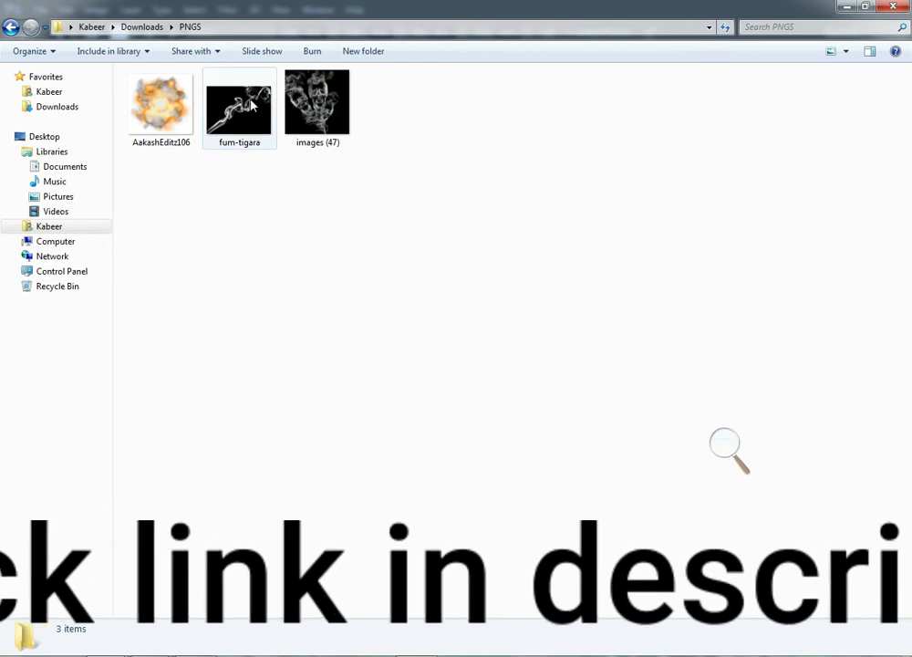
right_click(251, 106)
mouse_move(399, 217)
left_click(440, 214)
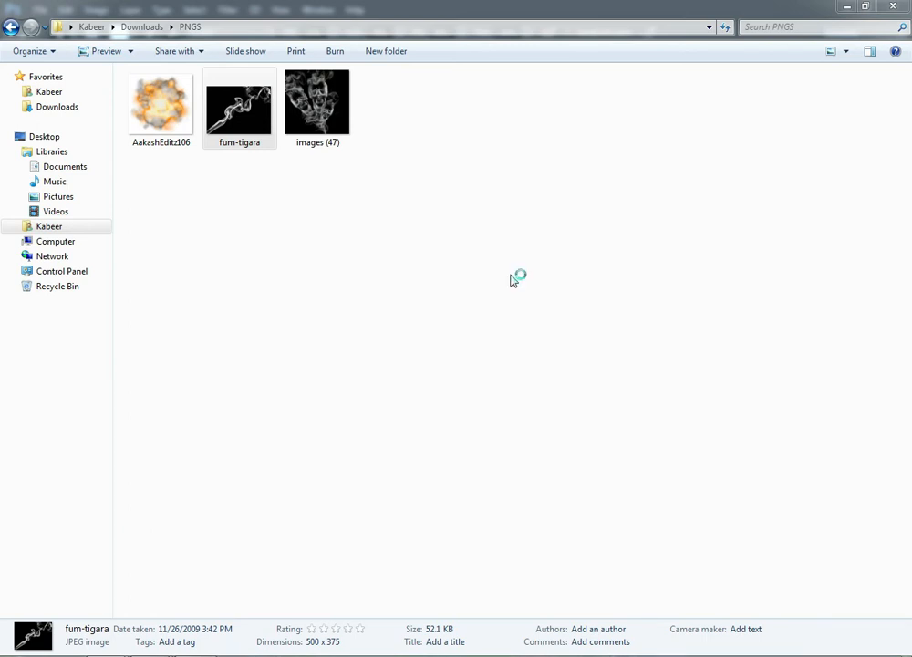
Copy the smoke image onto the portrait as a new layer and close the fum-tigara source image.
key("super+Down")
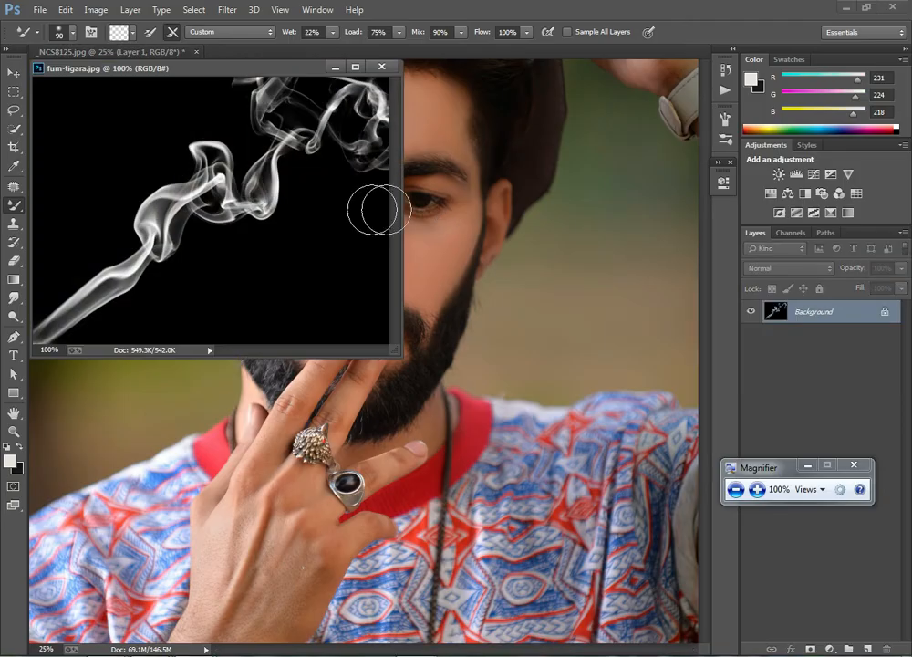
left_click(488, 463)
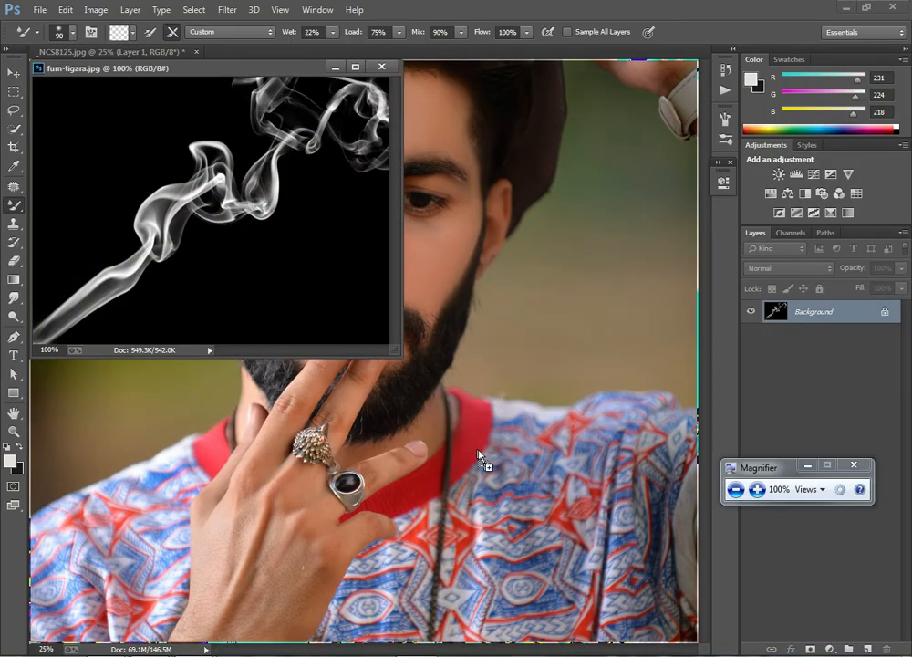
left_click(381, 66)
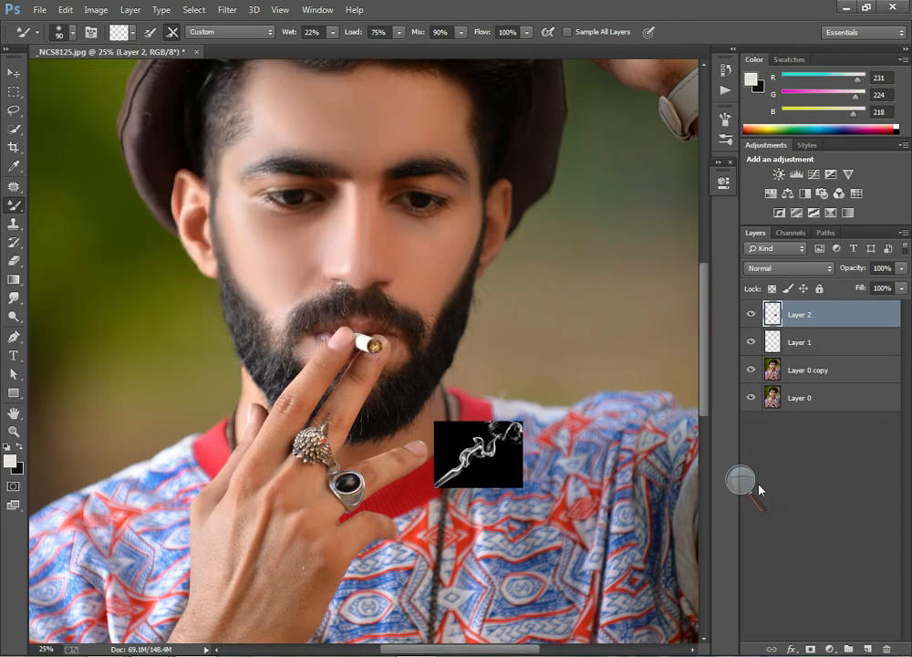
Change the smoke layer's blend mode to Screen to hide its black background.
left_click(740, 481)
left_click(757, 489)
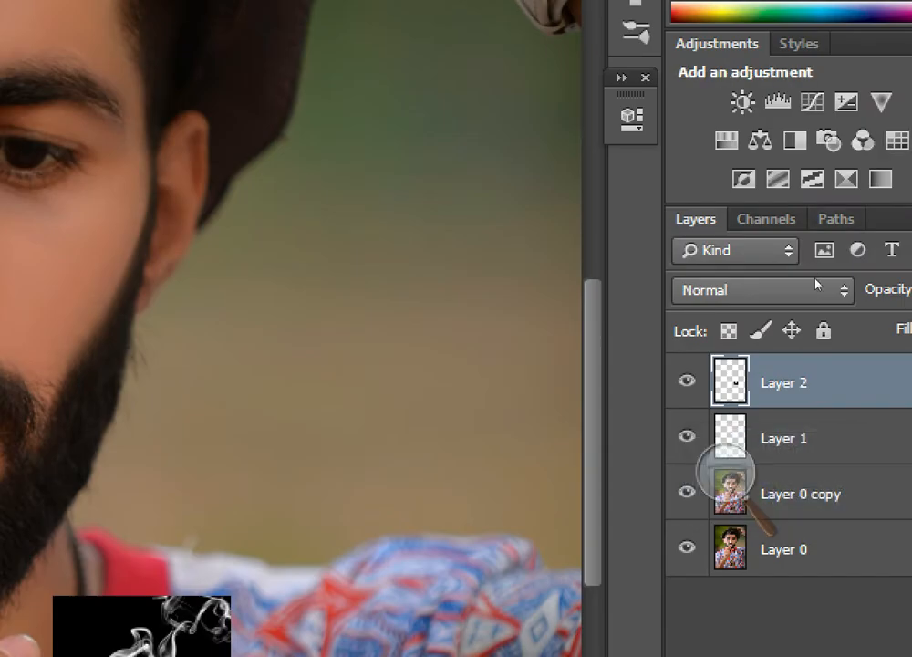
left_click(825, 284)
key("Down")
key("Down")
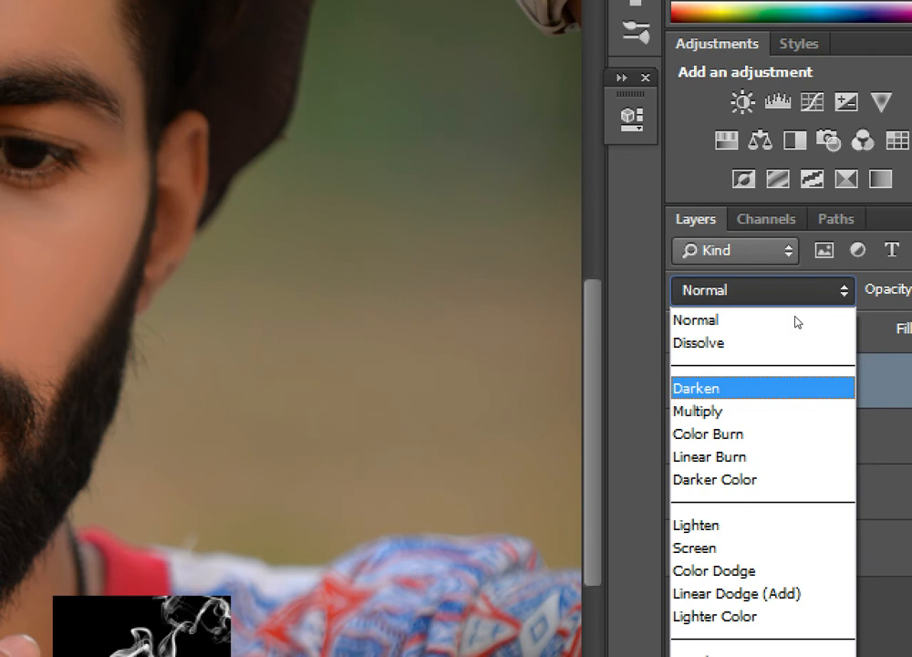
key("Return")
key("Down")
key("Down")
key("Down")
key("Down")
key("Down")
key("Down")
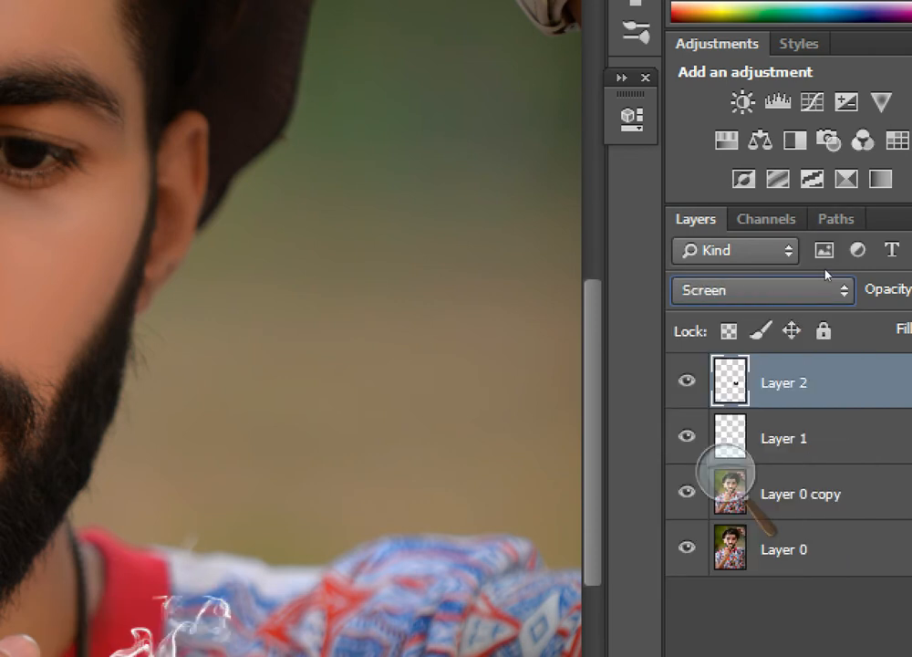
left_click(825, 278)
key("Down")
key("Up")
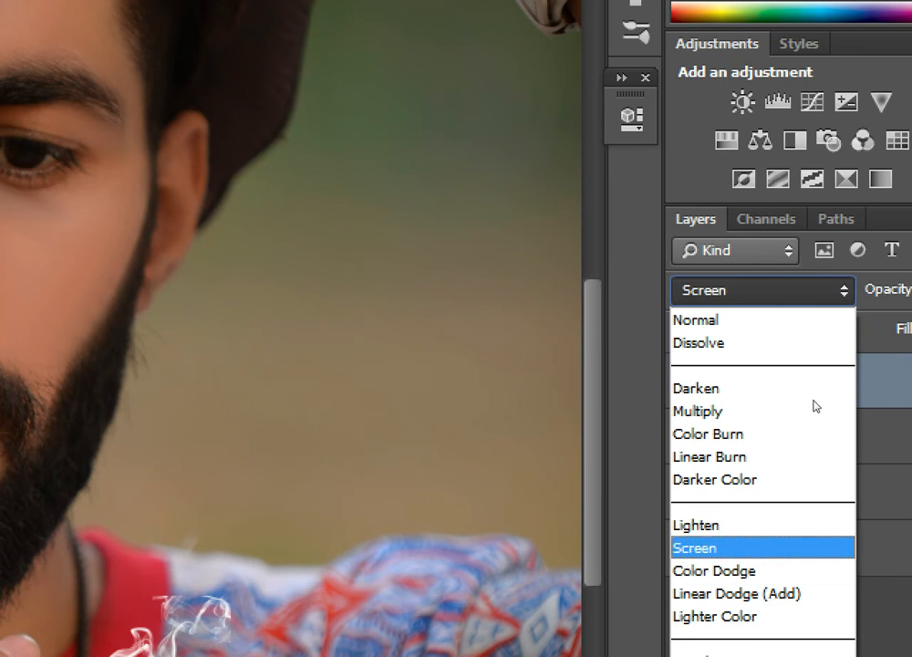
key("Return")
key("super+plus")
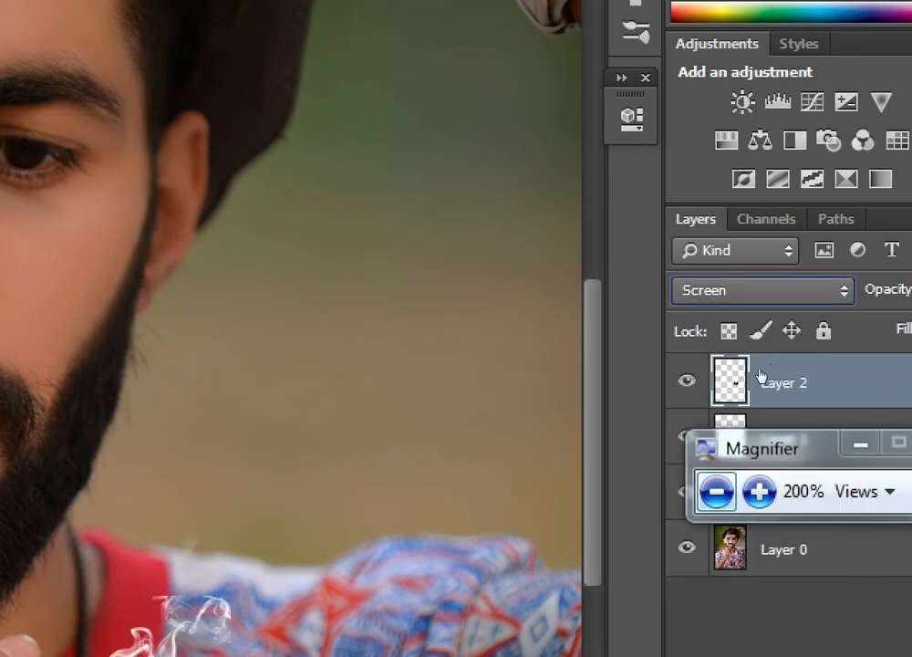
key("super+minus")
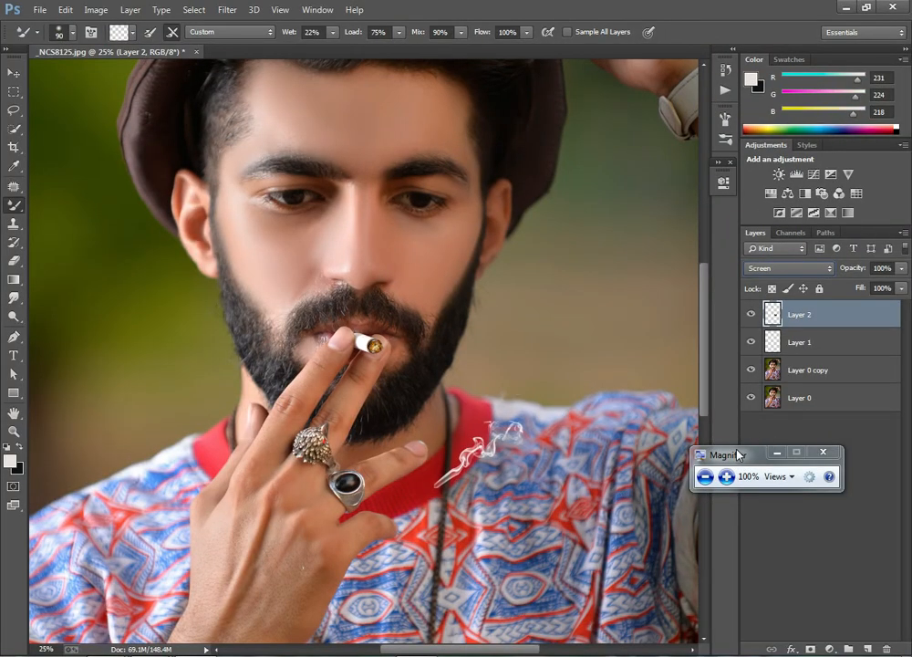
Move the smoke to the cigarette tip with Free Transform and enlarge it to about 270% by 222%.
key("ctrl+t")
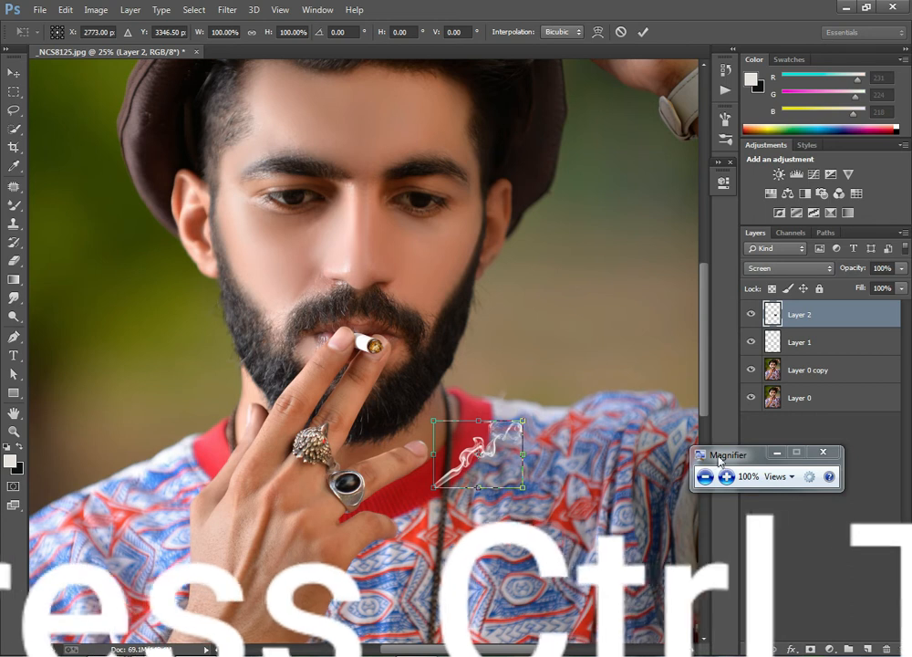
left_click_drag(494, 447, 444, 339)
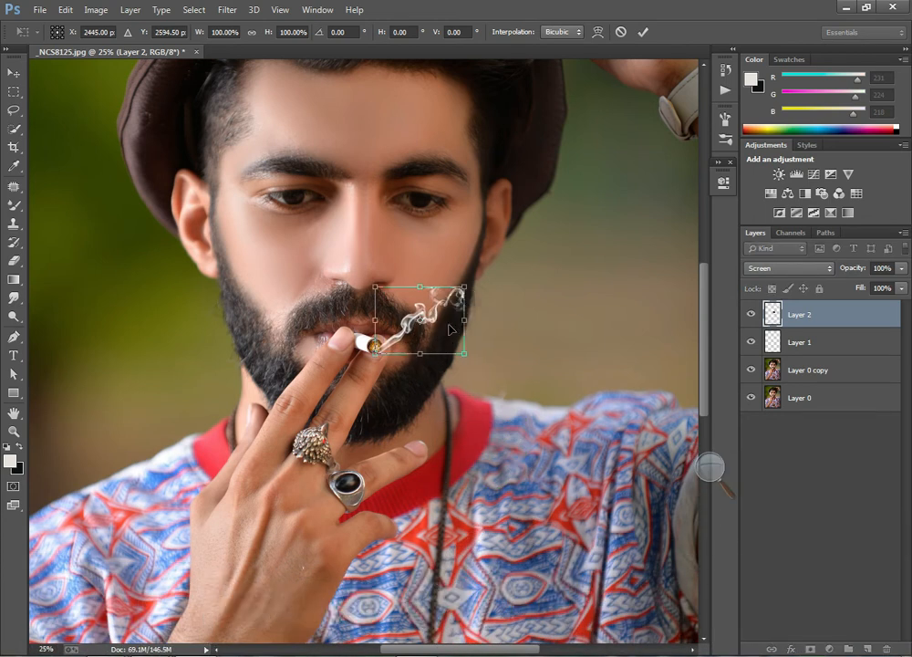
left_click_drag(463, 285, 617, 200)
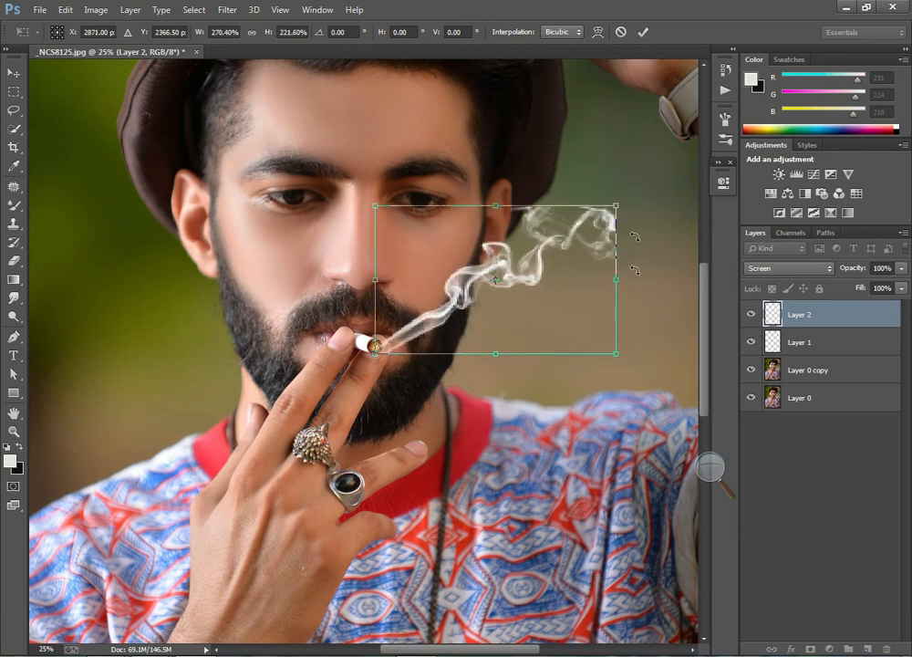
Flatten the smoke to about 147% height, rotate it about 14 degrees, and realign its start with the cigarette tip.
left_click_drag(537, 319, 497, 329)
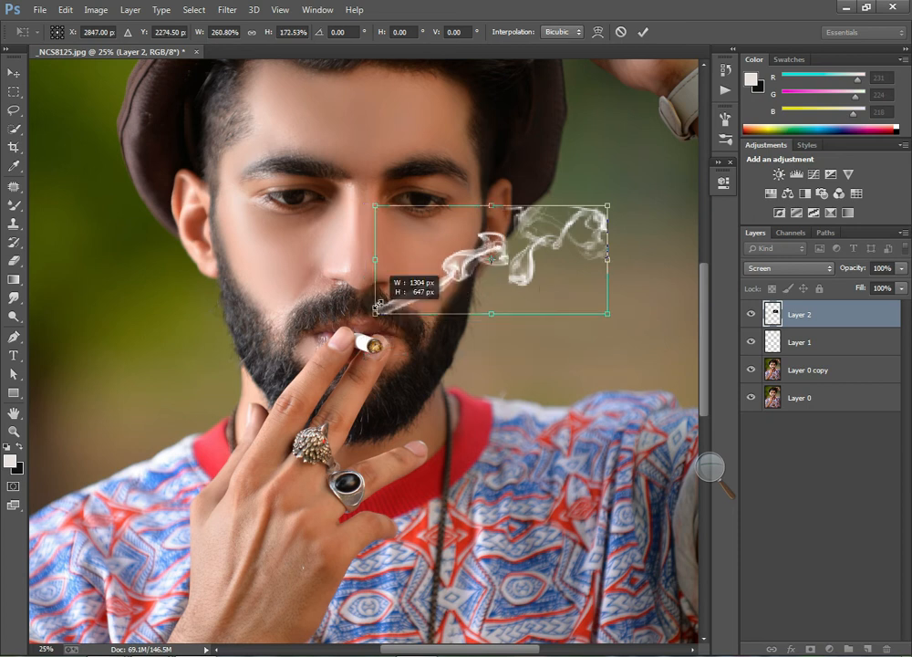
left_click_drag(525, 279, 535, 320)
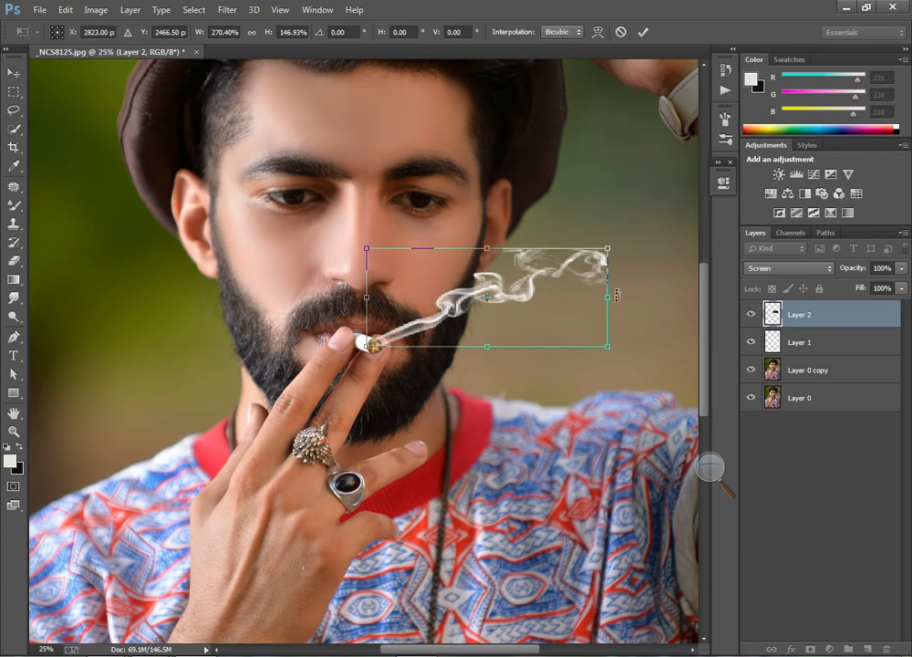
left_click_drag(633, 349, 580, 356)
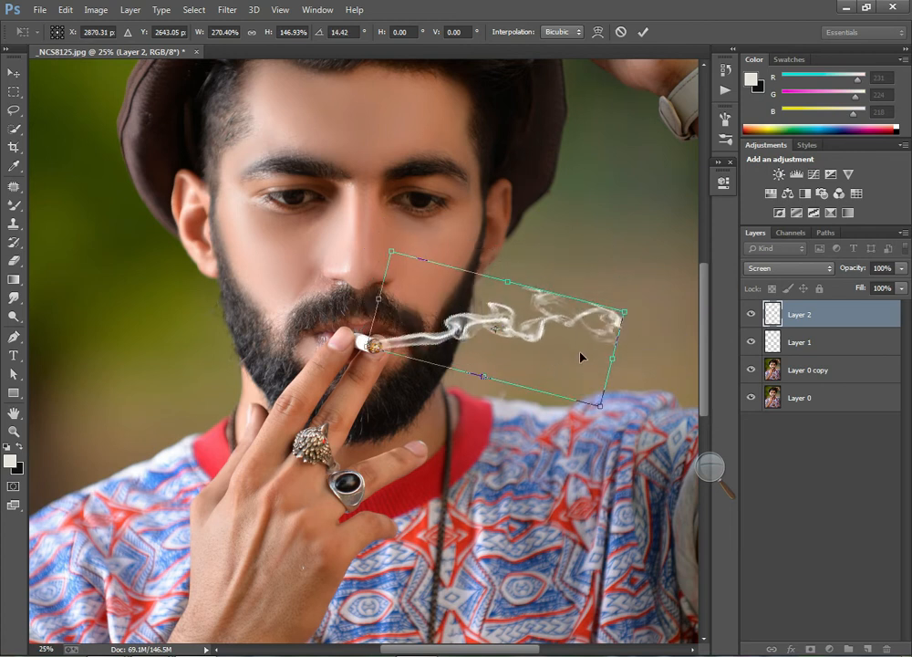
Stretch and skew the smoke's far end up and away from the face, to about 320% by 261%.
key("ctrl+plus")
key("ctrl+plus")
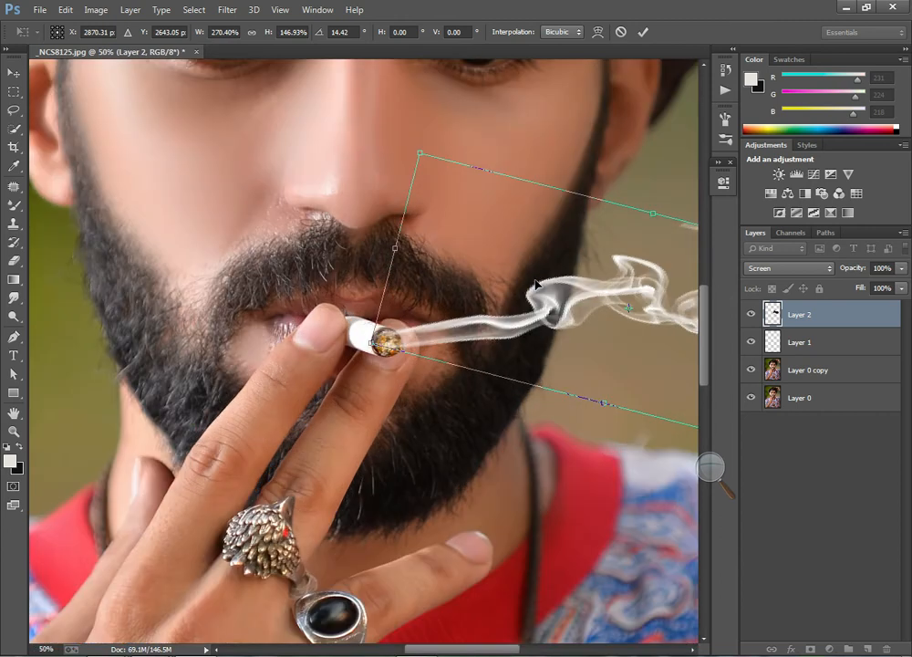
left_click_drag(492, 651, 551, 653)
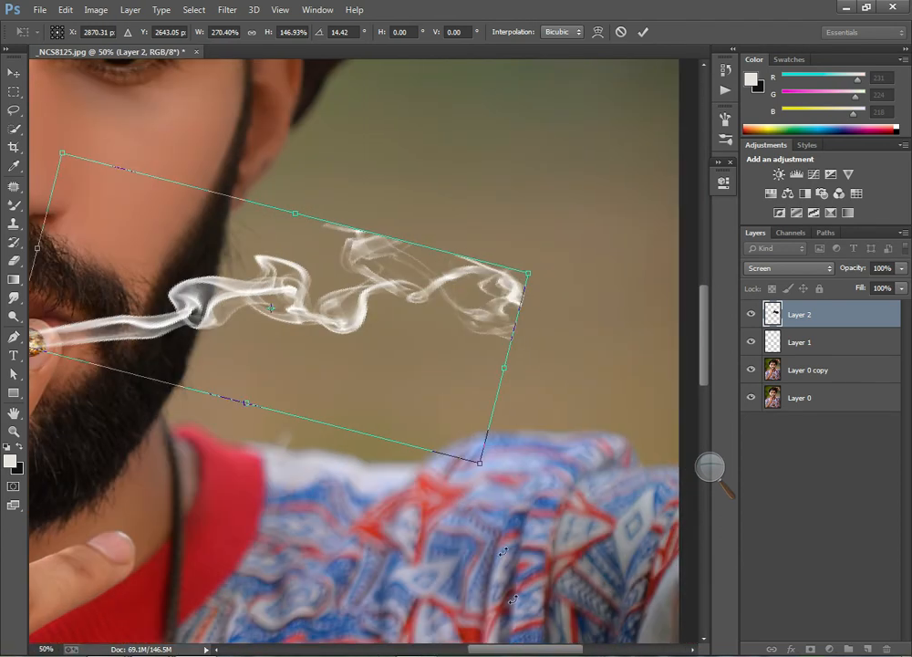
left_click_drag(529, 272, 572, 167)
left_click_drag(597, 130, 624, 70)
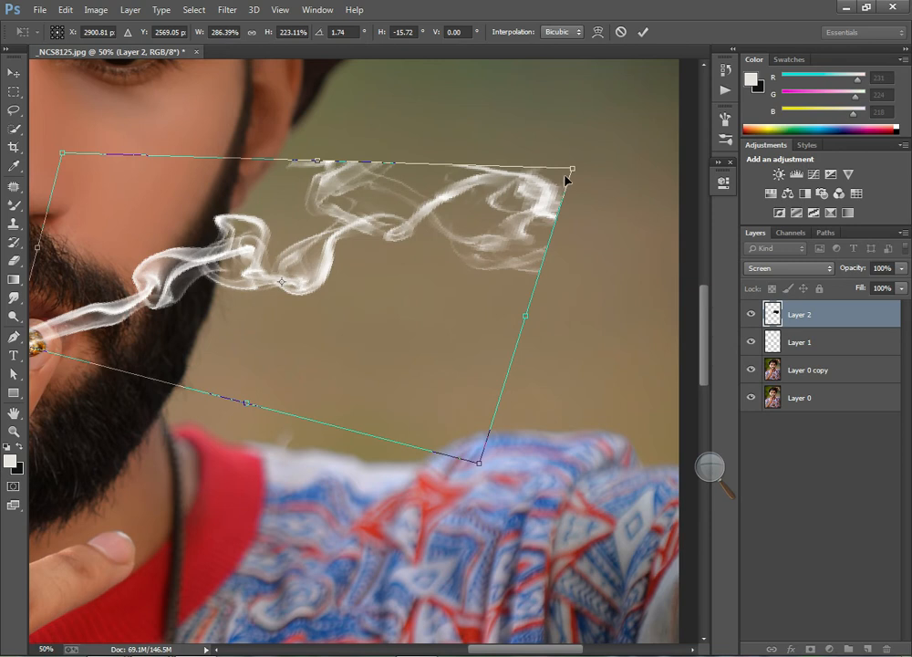
left_click_drag(572, 167, 639, 127)
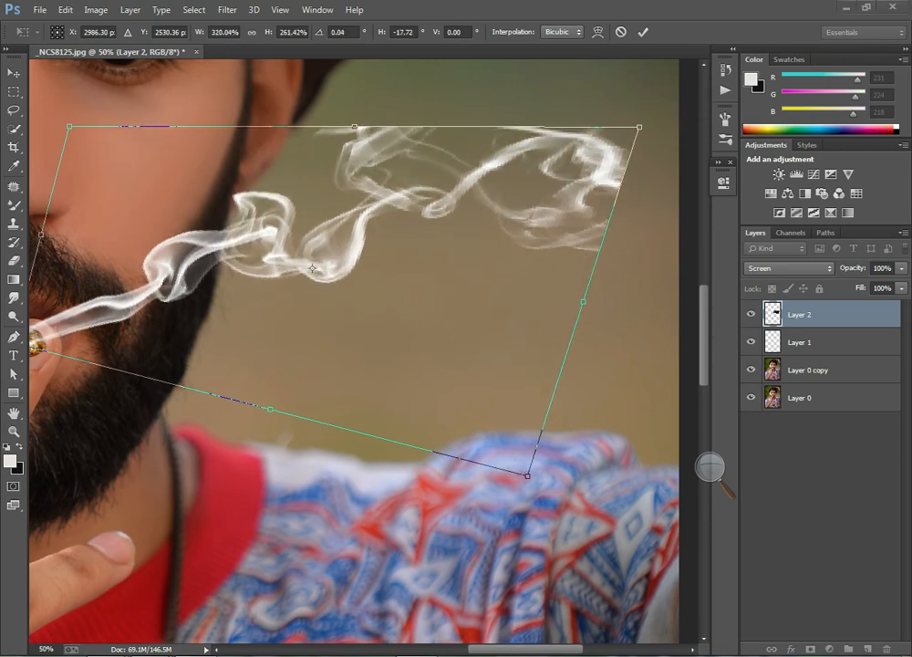
Nudge the transformed smoke so its narrow start sits on the cigarette tip, and apply the transform.
left_click_drag(519, 650, 473, 651)
left_click_drag(412, 299, 413, 313)
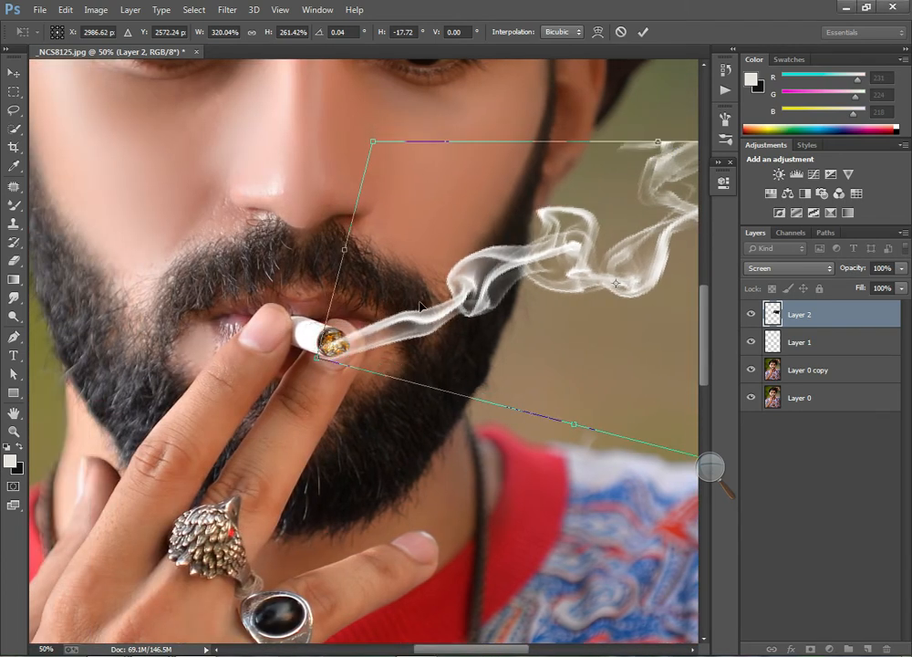
left_click_drag(450, 313, 463, 299)
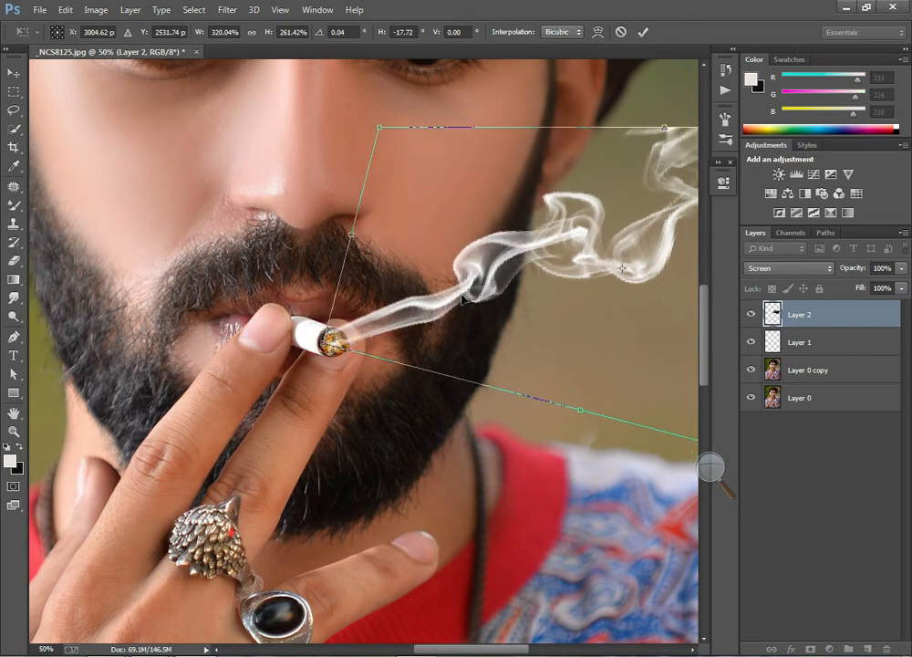
key("ctrl+minus")
key("ctrl+minus")
key("ctrl+minus")
key("ctrl+minus")
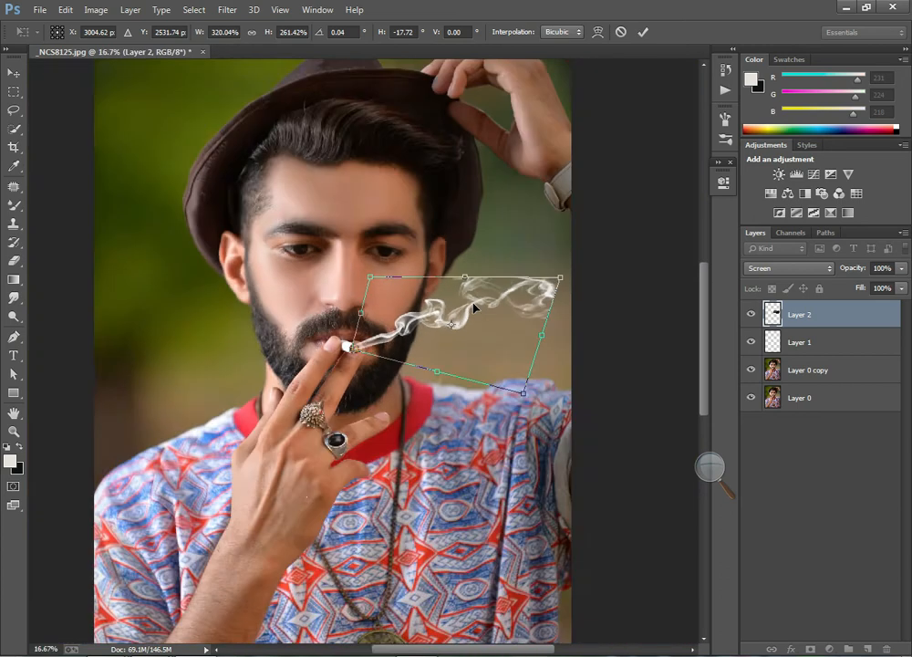
key("Return")
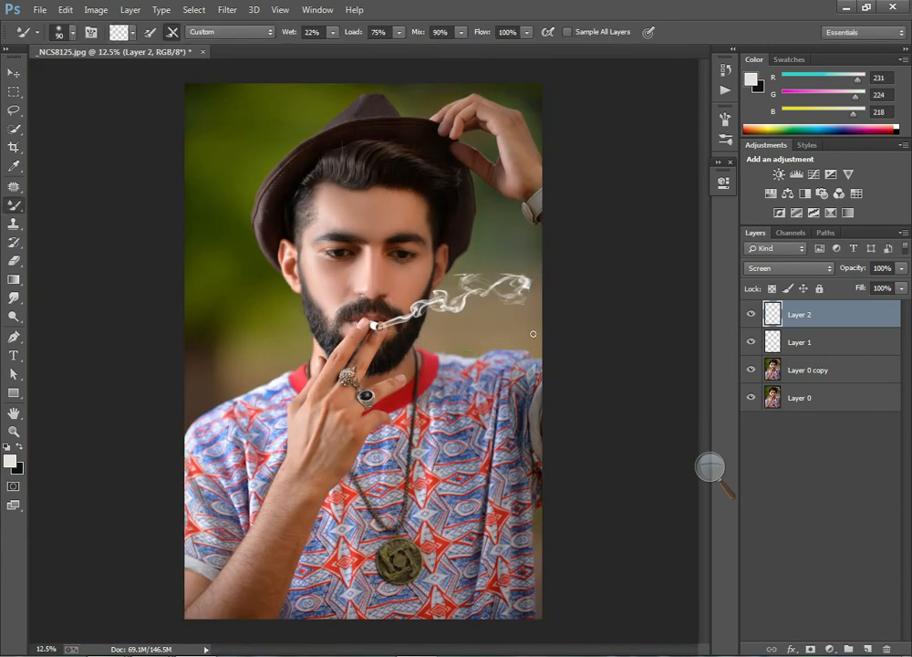
Lower the smoke layer's opacity to 51%.
left_click(710, 471)
left_click(727, 474)
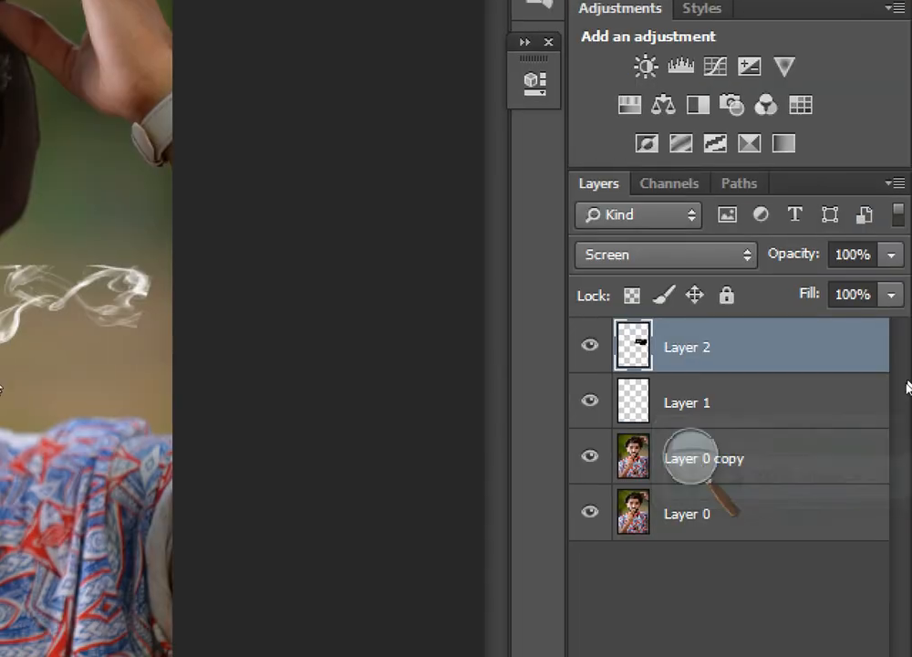
left_click(890, 256)
left_click_drag(889, 283, 866, 290)
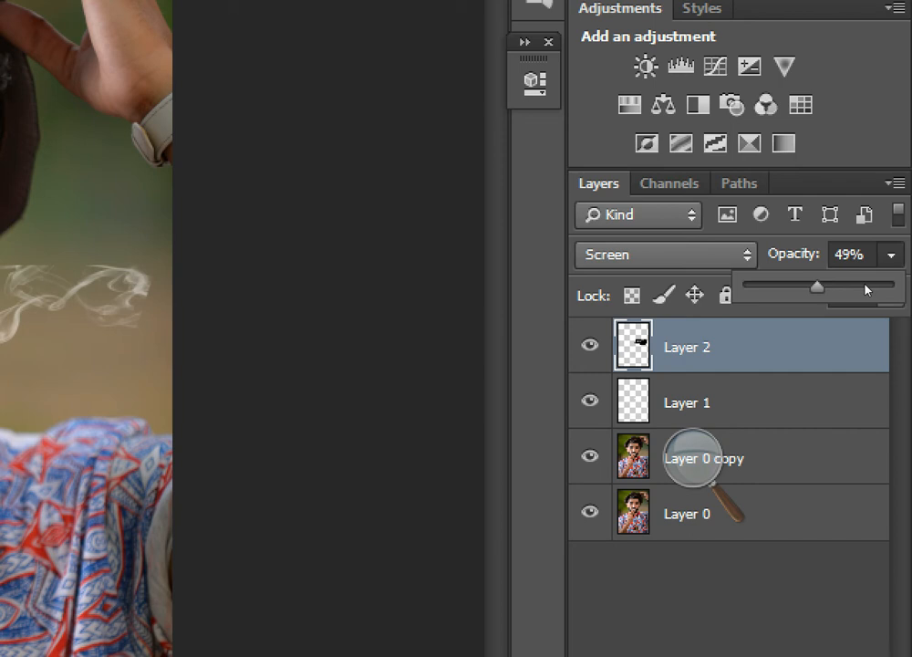
left_click_drag(867, 290, 868, 290)
key("super+minus")
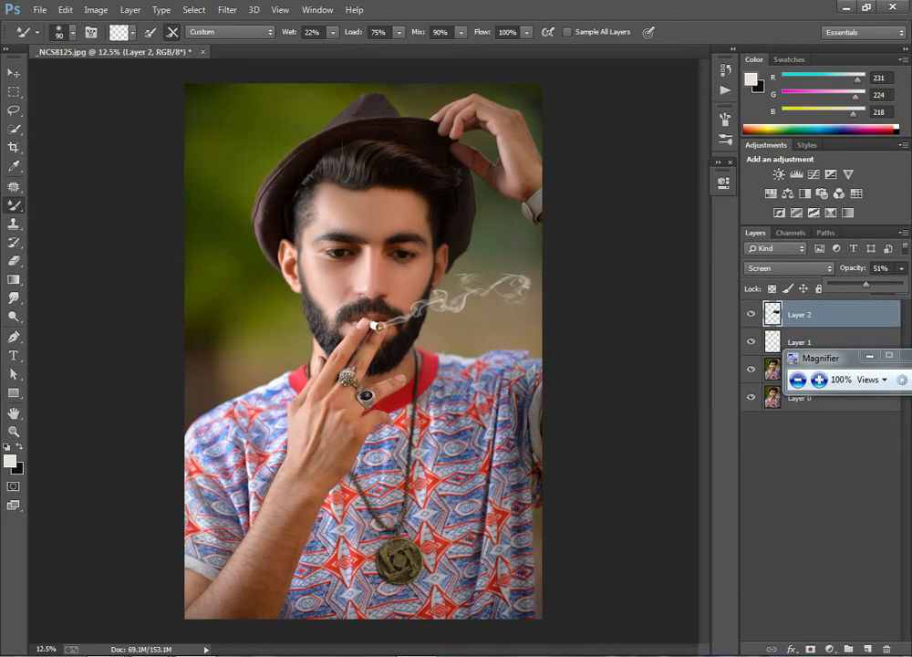
Open the skull smoke image images (47) from the PNGS folder, copy it onto the portrait's smoke trail, and close the source image.
left_click(118, 610)
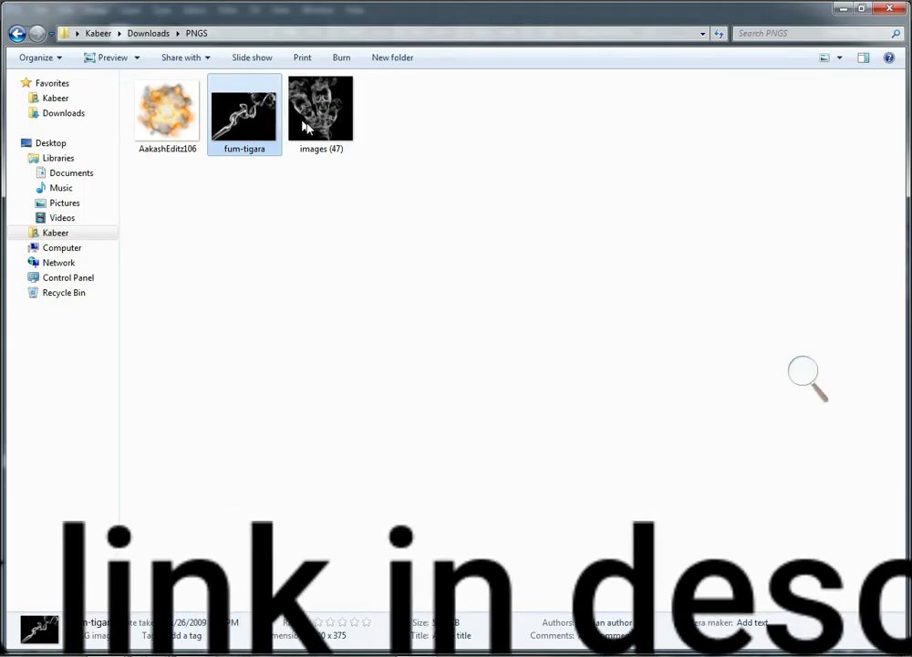
left_click(306, 127)
right_click(308, 117)
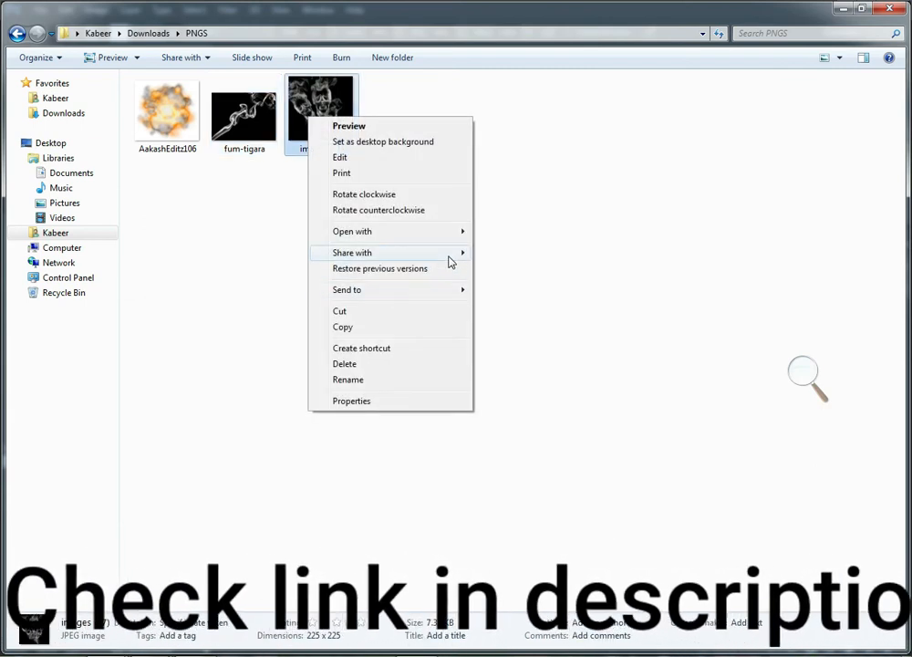
mouse_move(457, 232)
left_click(515, 231)
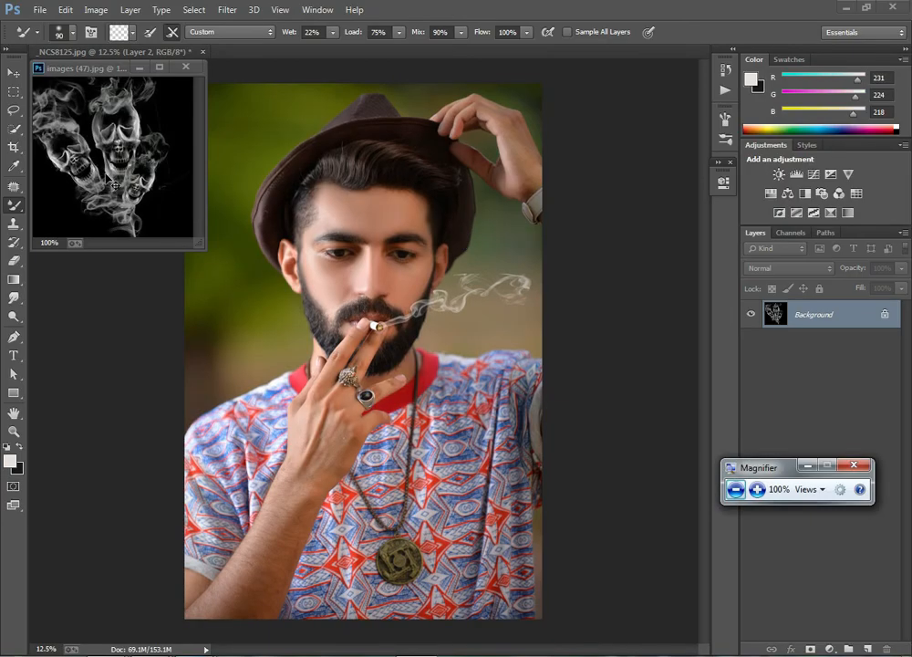
left_click_drag(107, 137, 480, 290)
left_click(181, 67)
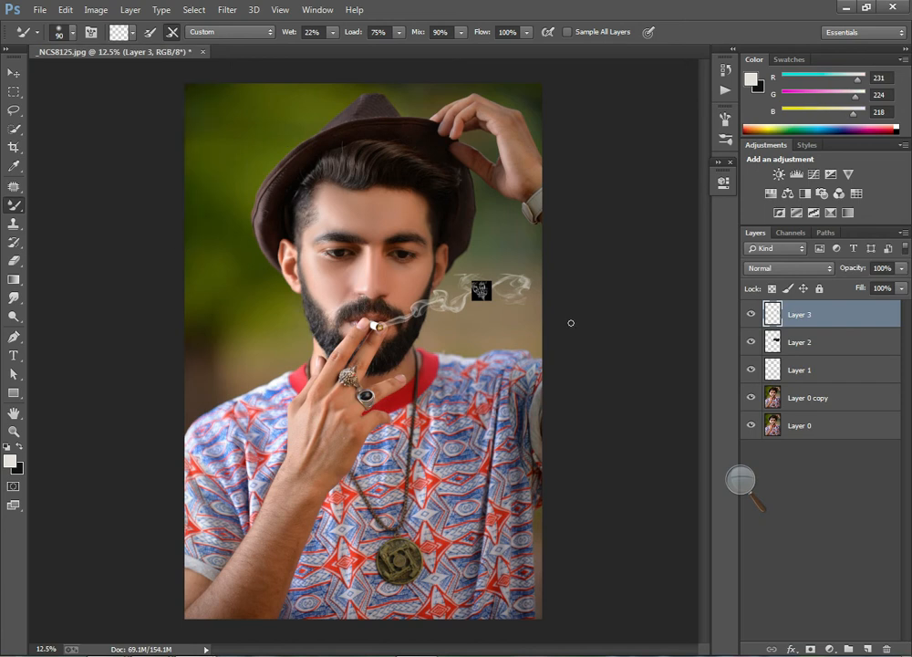
Set the skull smoke layer's blend mode to Screen to hide its black background.
key("ctrl+plus")
key("ctrl+plus")
key("ctrl+plus")
key("ctrl+plus")
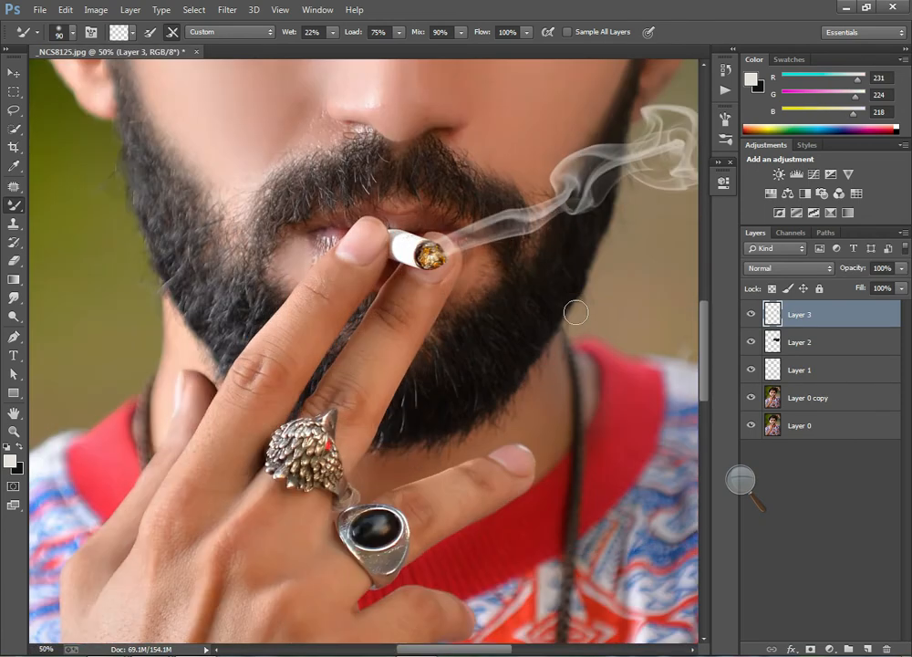
left_click_drag(493, 652, 563, 651)
scroll(608, 335, "up", 4)
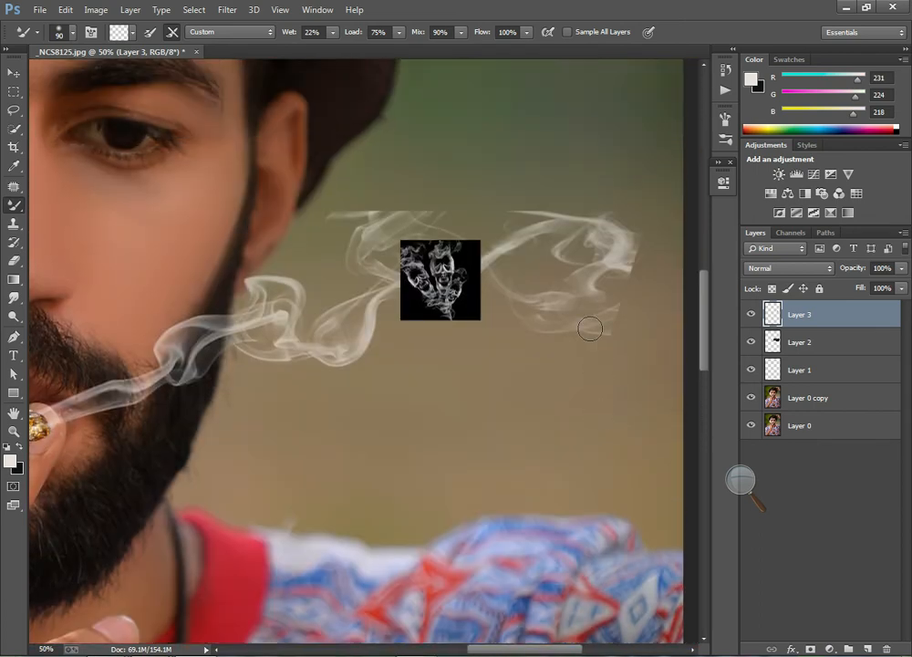
left_click(741, 492)
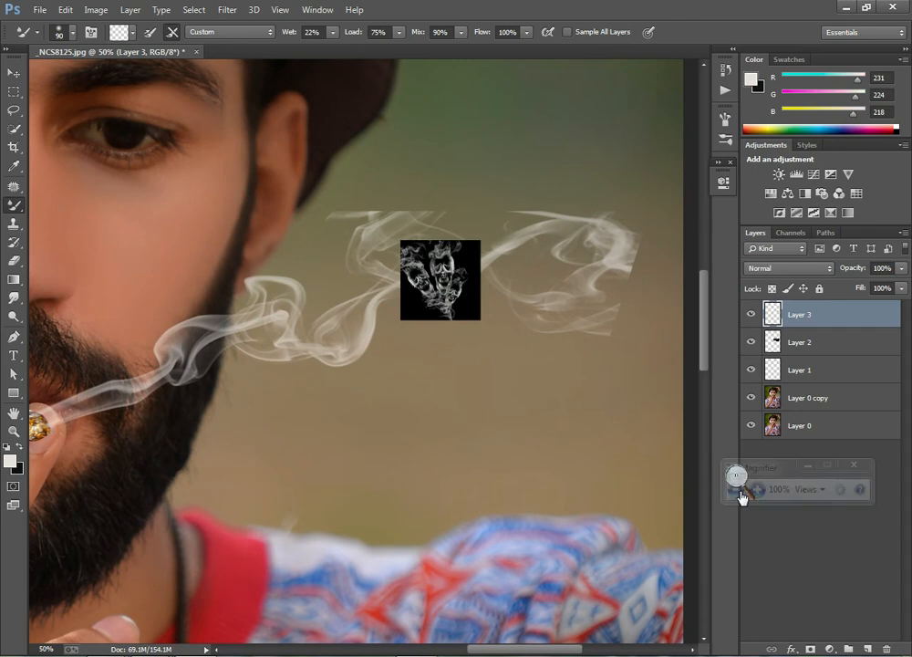
left_click(756, 490)
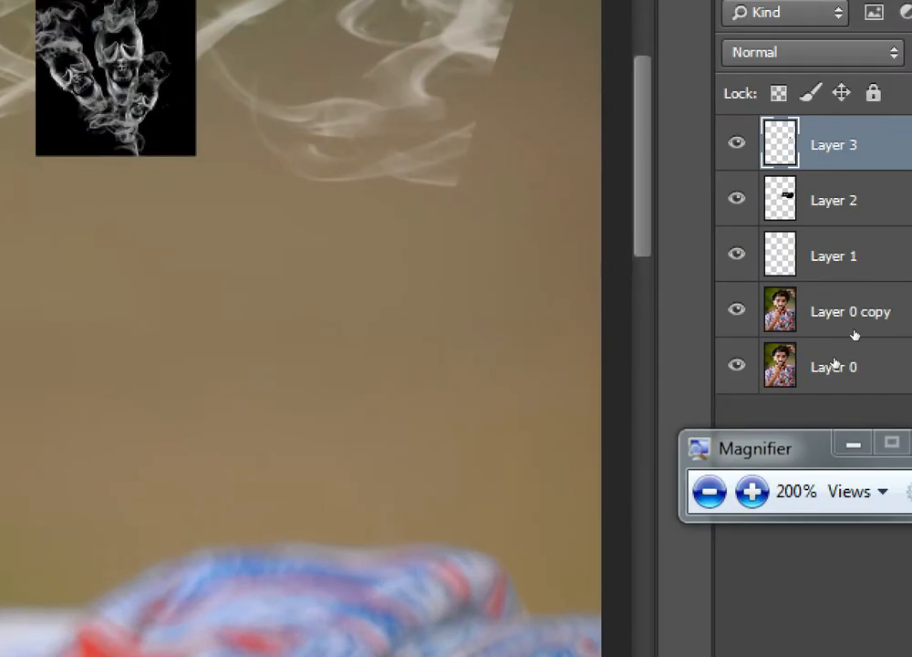
left_click(789, 268)
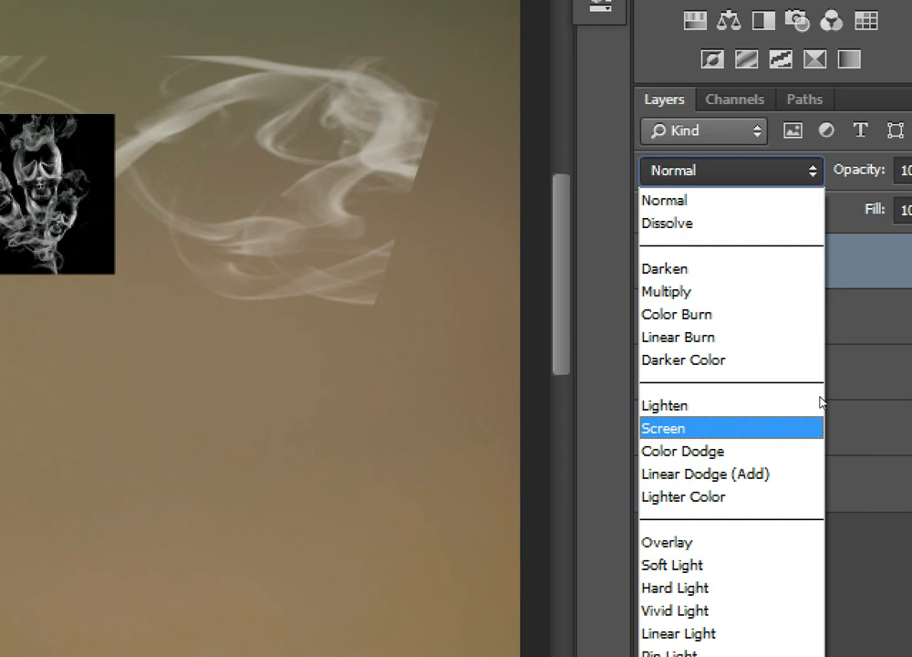
left_click(807, 427)
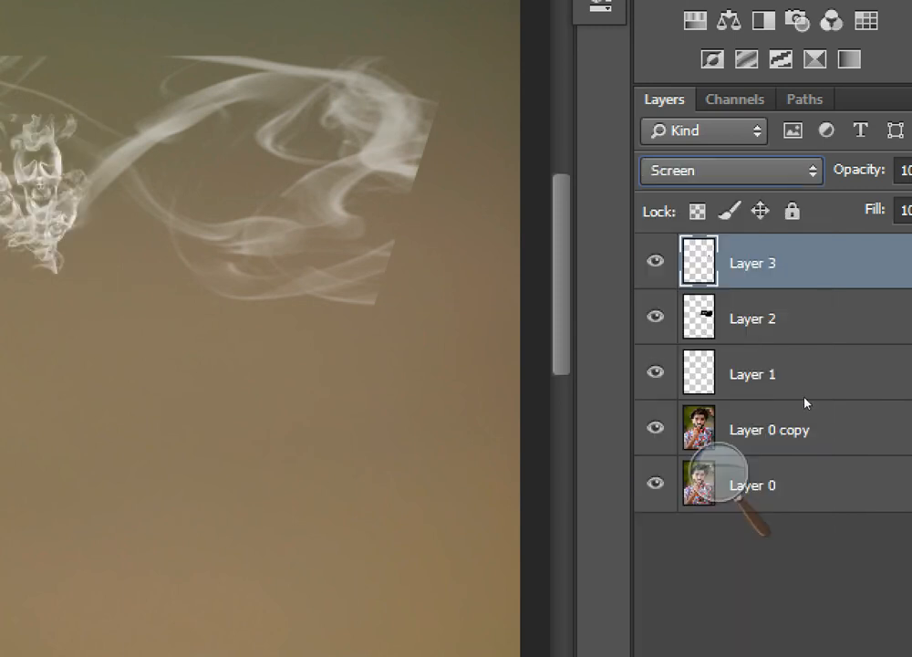
left_click(773, 453)
left_click(709, 491)
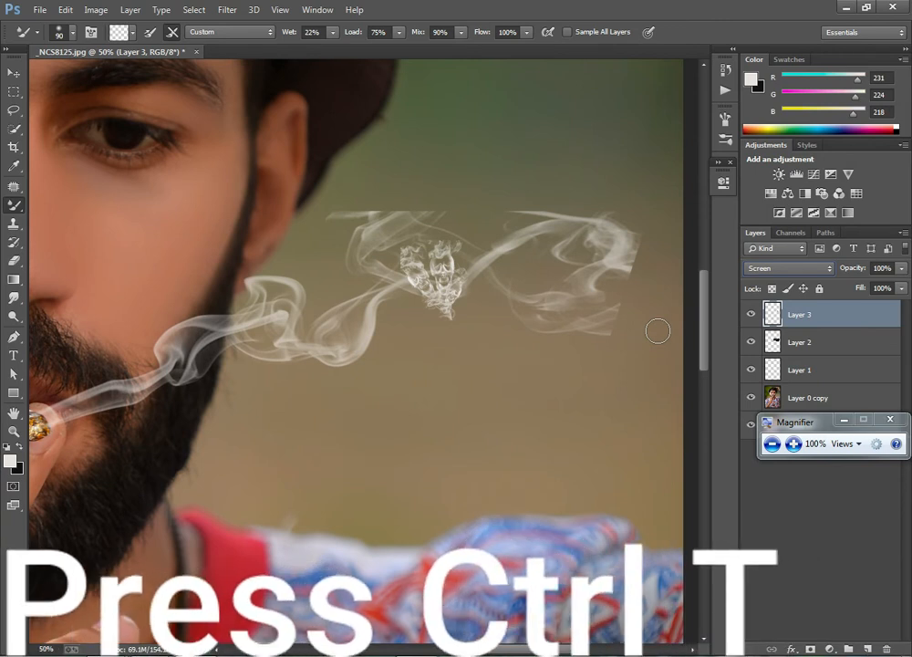
Enlarge the skull smoke with Free Transform to about 312% by 289% and shift it toward the far end of the smoke trail.
key("ctrl+t")
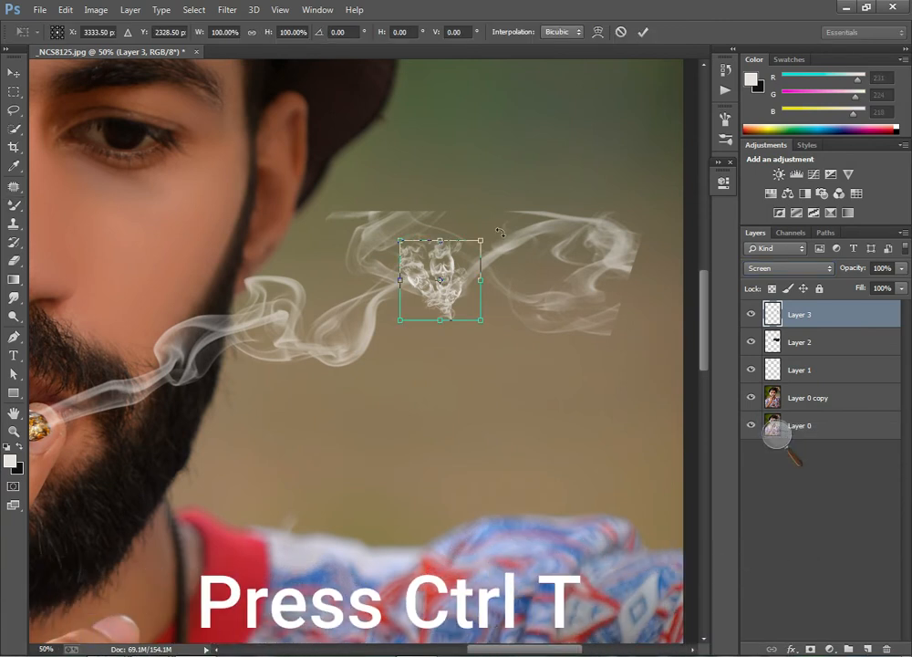
left_click_drag(480, 240, 649, 89)
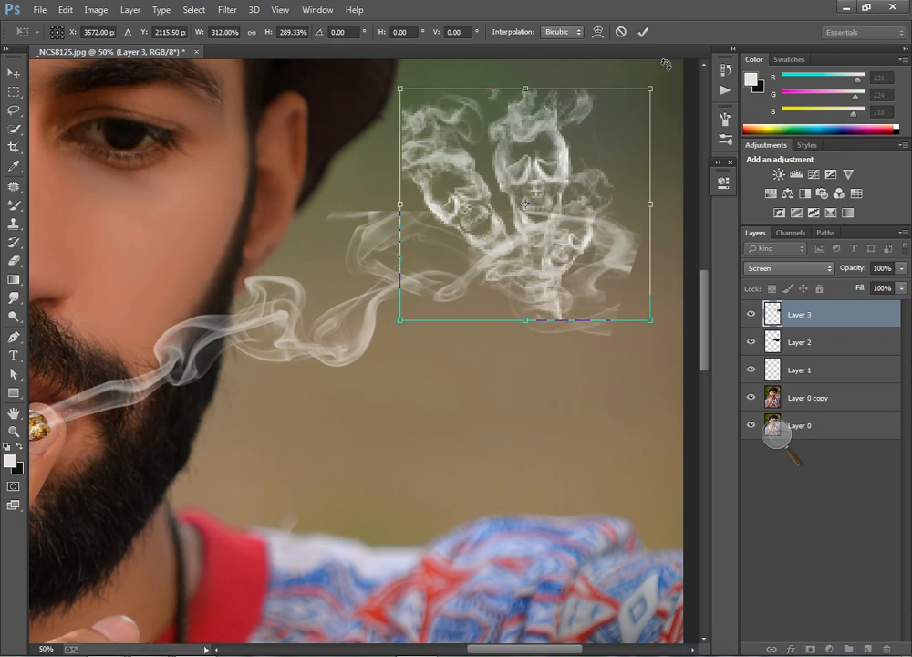
left_click_drag(591, 258, 619, 246)
Rotate the skull smoke about 70 degrees, align its narrow base with the end of the smoke trail, and apply the transform.
key("ctrl+minus")
key("ctrl+minus")
key("ctrl+minus")
key("ctrl+minus")
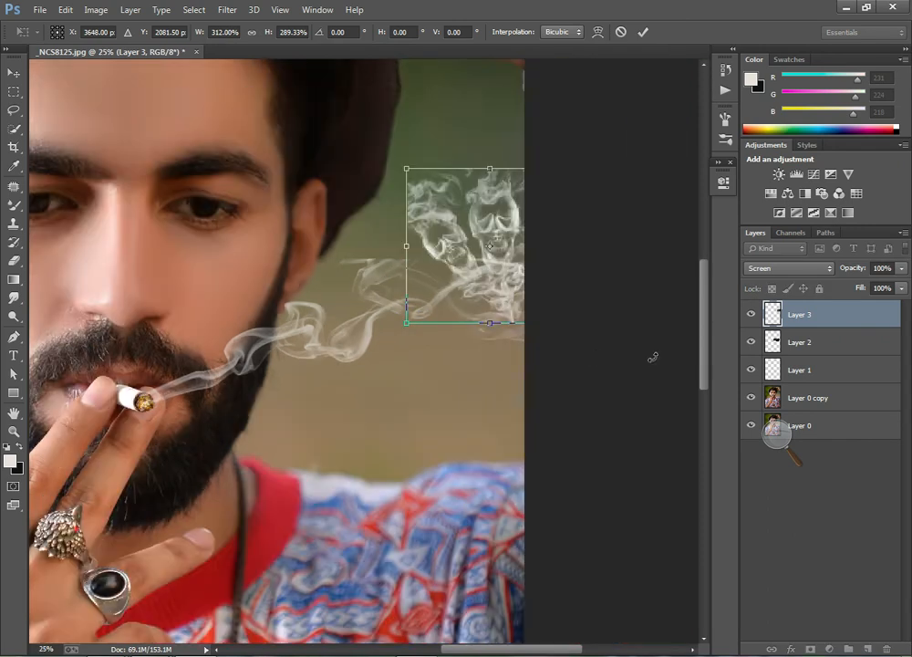
key("ctrl+plus")
key("ctrl+plus")
key("ctrl+plus")
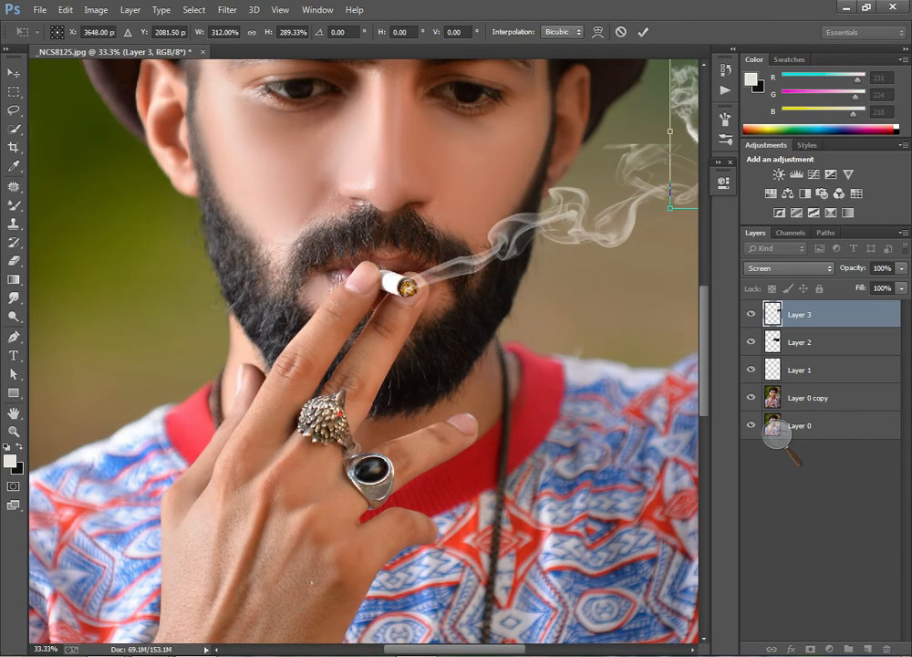
left_click_drag(512, 649, 556, 649)
left_click_drag(617, 246, 405, 284)
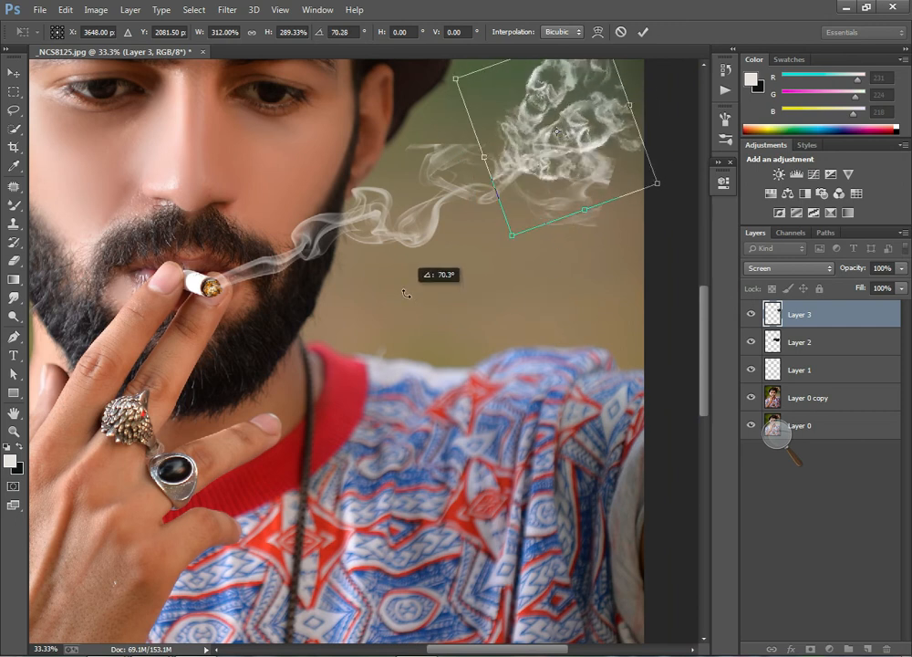
left_click_drag(608, 138, 616, 151)
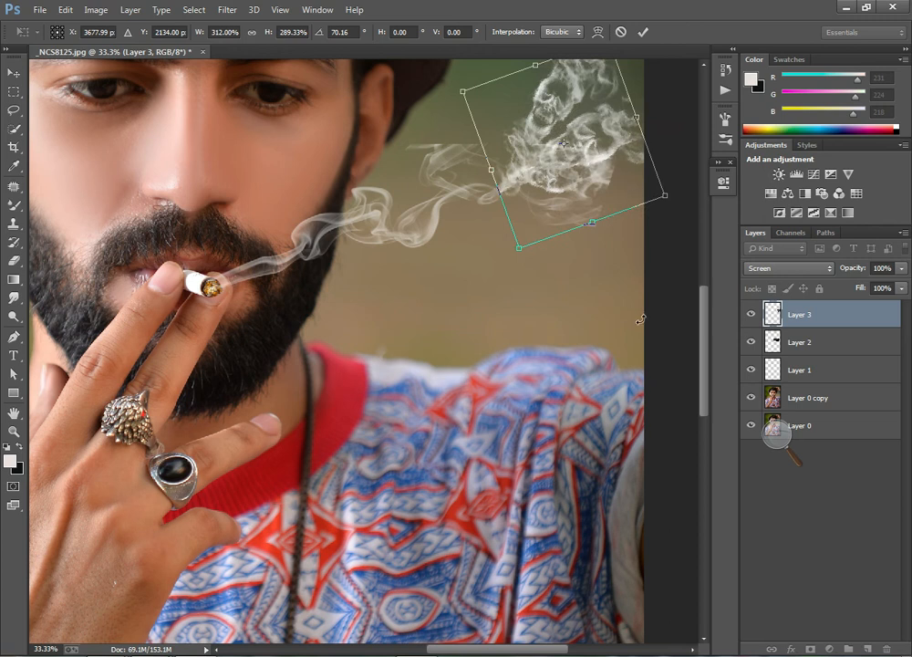
key("ctrl+minus")
key("Return")
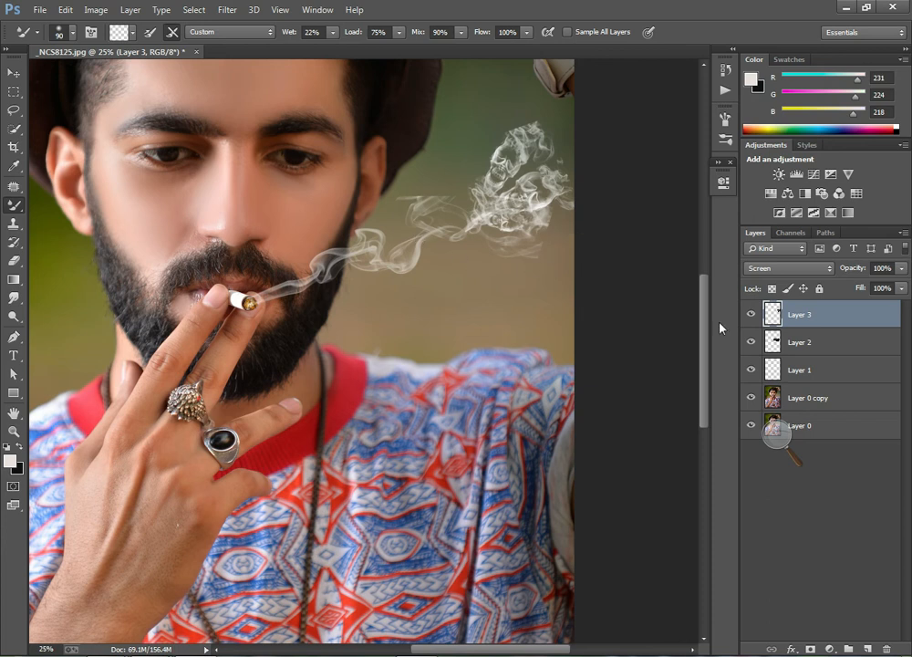
Scale the cigarette smoke trail on Layer 2 to about 79% by 89%, keeping its start at the cigarette tip.
left_click(779, 337)
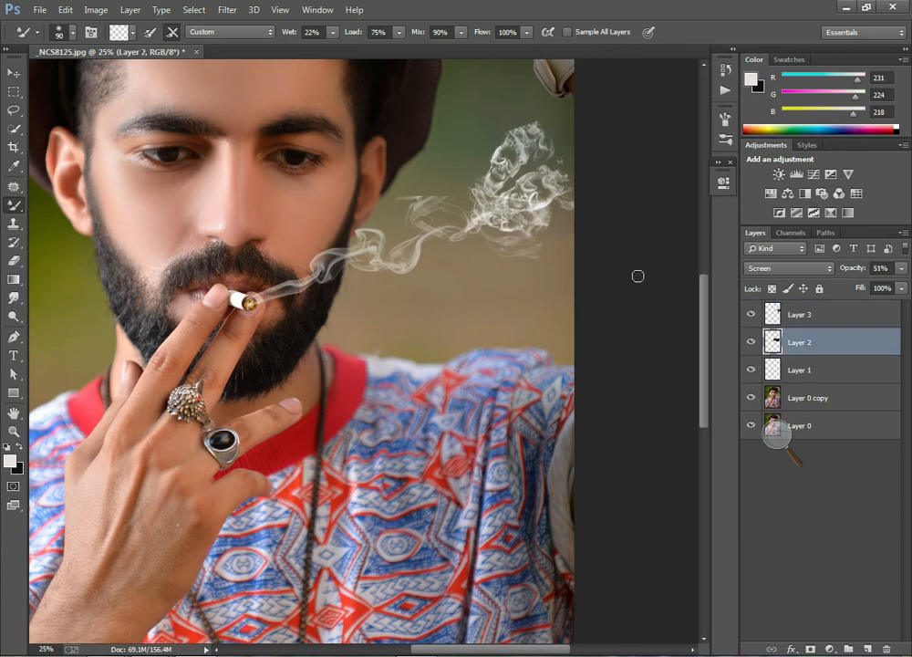
key("ctrl+t")
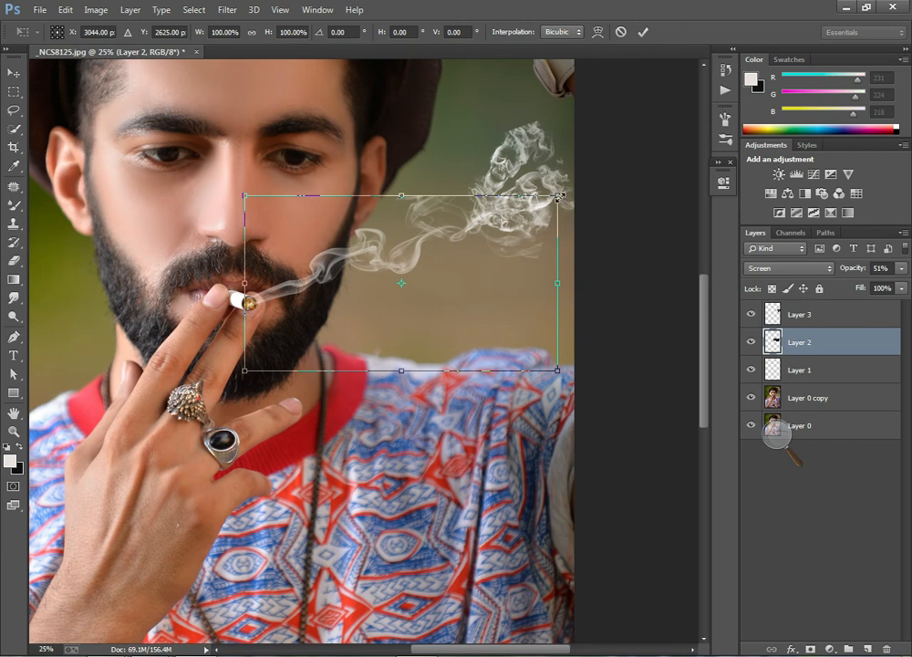
left_click_drag(556, 194, 492, 214)
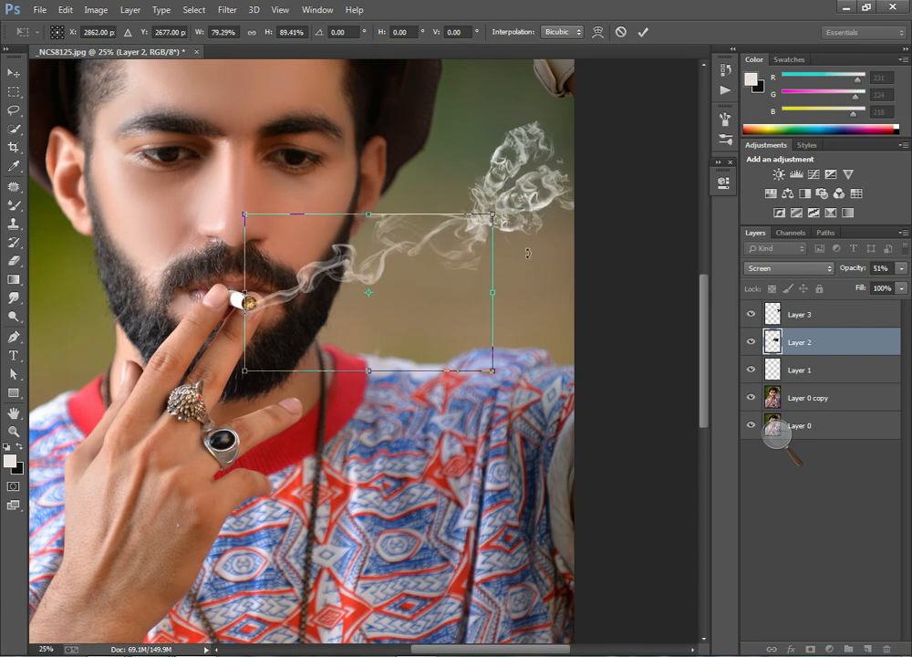
key("Return")
key("b")
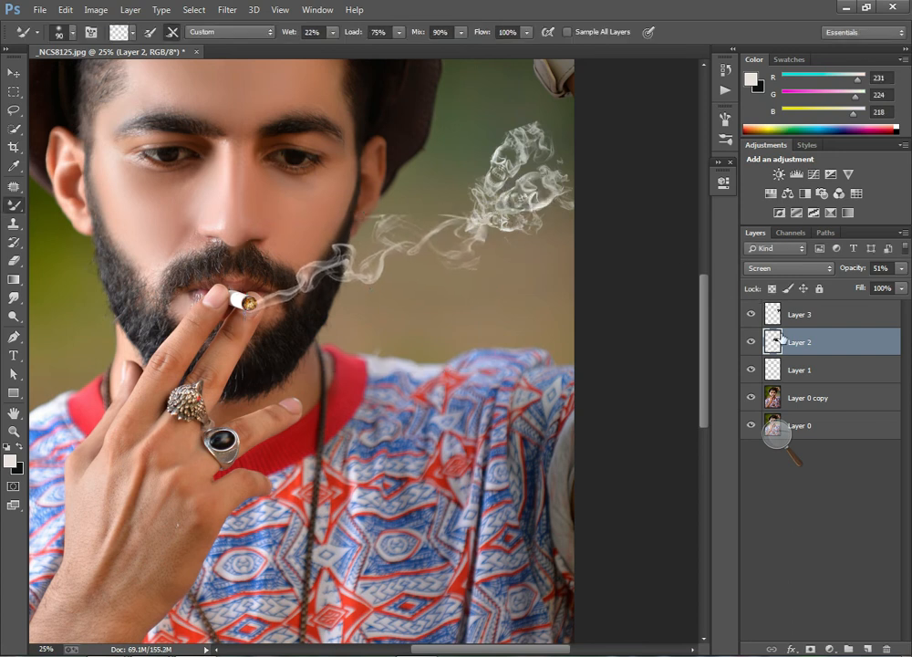
Move the skull smoke on Layer 3 back onto the shortened trail's end, stretch it taller, and apply the transform.
left_click(791, 316)
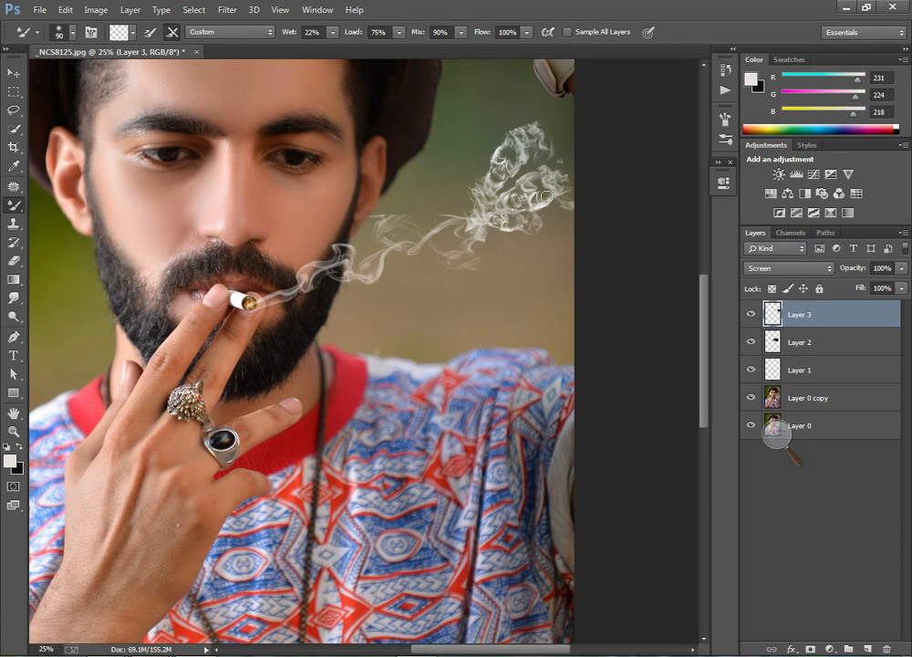
key("ctrl+t")
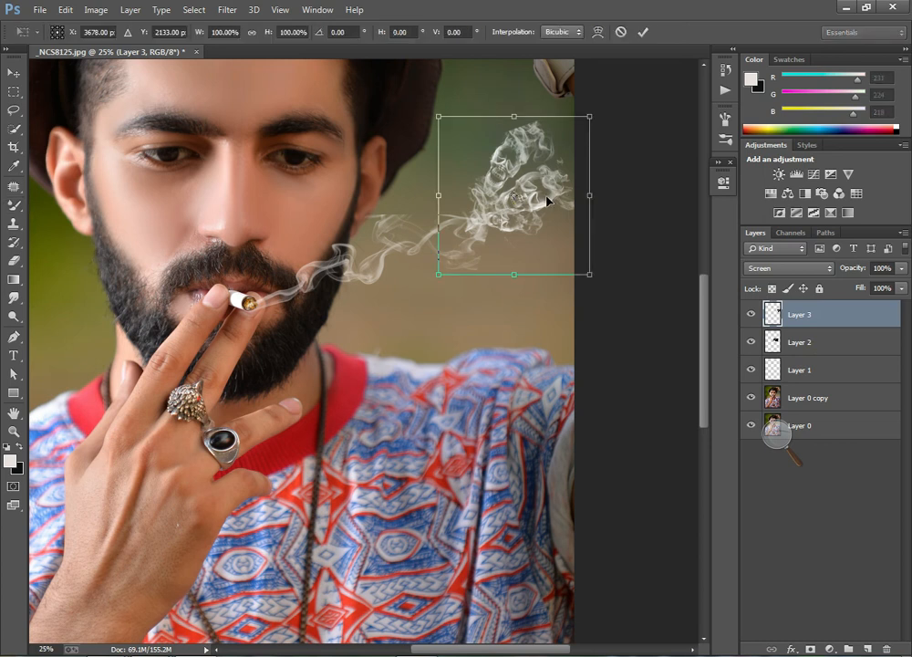
left_click_drag(504, 150, 483, 169)
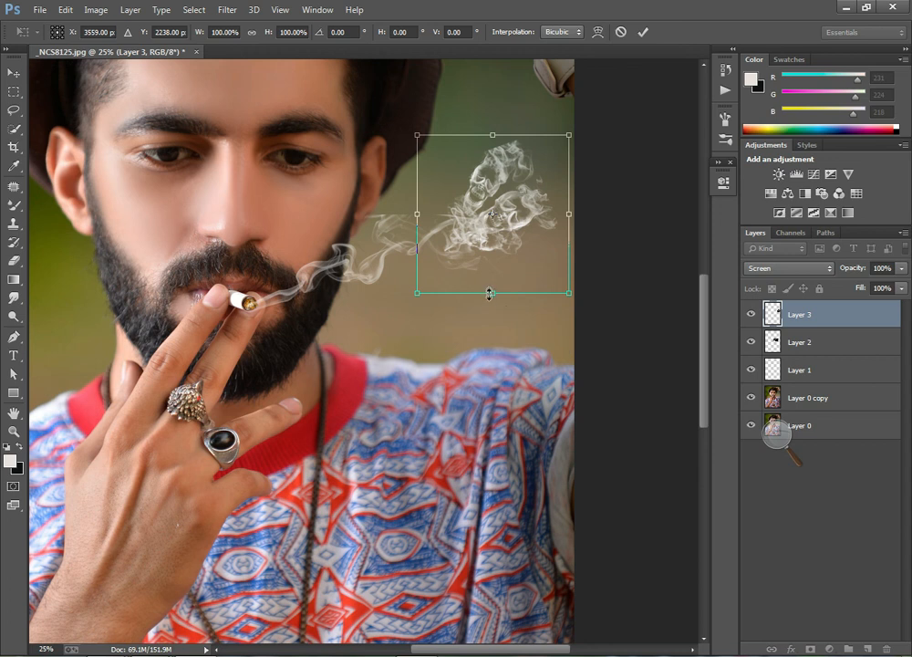
left_click_drag(490, 292, 489, 356)
left_click_drag(533, 315, 529, 291)
mouse_move(532, 333)
left_mouse_down()
mouse_move(530, 305)
mouse_move(538, 320)
left_mouse_up()
key("Return")
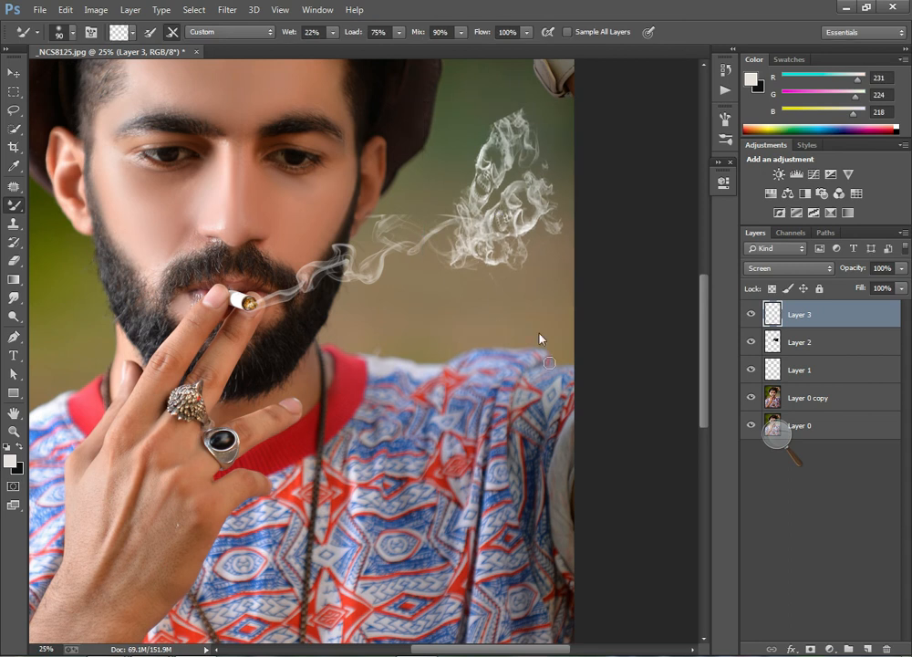
Lower the skull smoke layer's opacity to 51%.
left_click(777, 436)
left_click(790, 441)
left_click(787, 441)
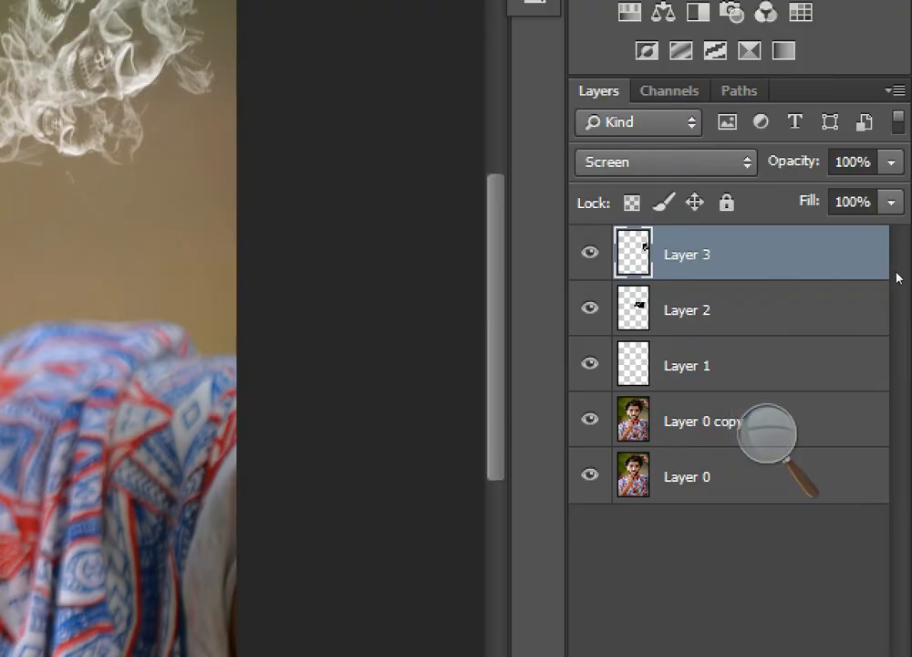
left_click_drag(905, 288, 866, 288)
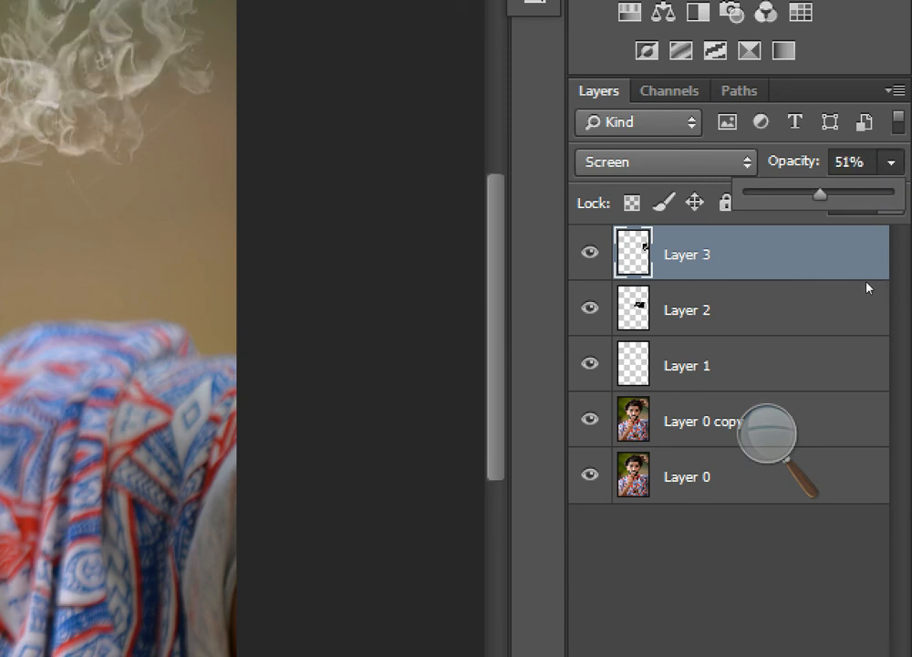
Enlarge the skull smoke on Layer 3, making it wider and slightly taller, reposition it on the trail's end, and apply the transform.
left_click(767, 433)
left_click(759, 454)
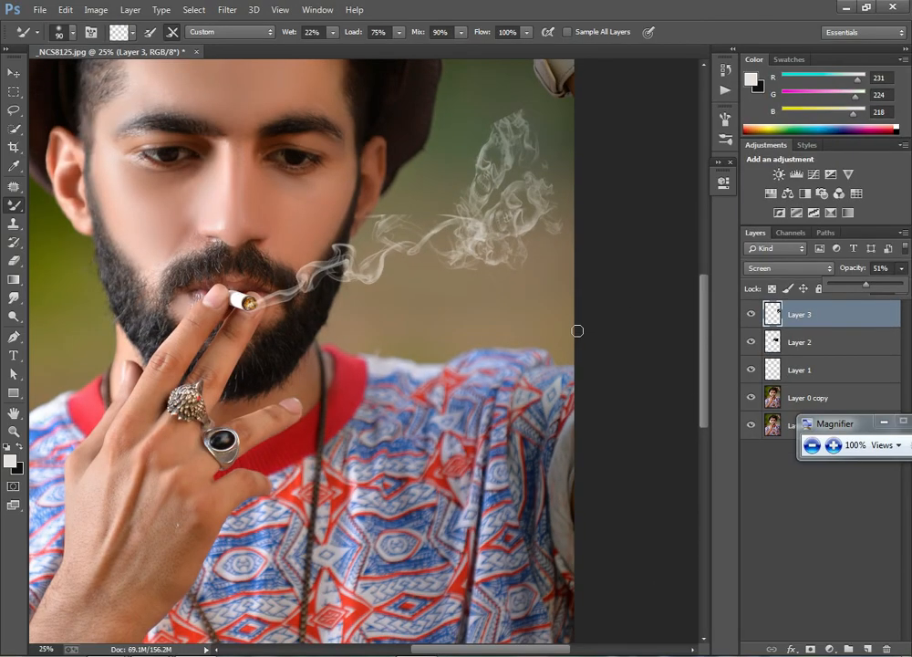
scroll(578, 331, "down", 3)
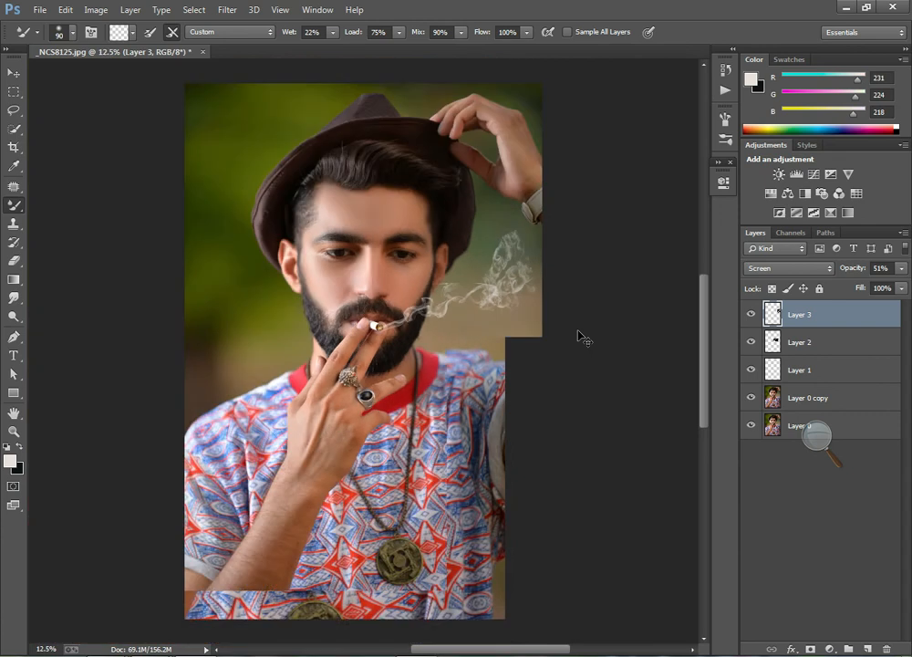
scroll(578, 331, "up", 2)
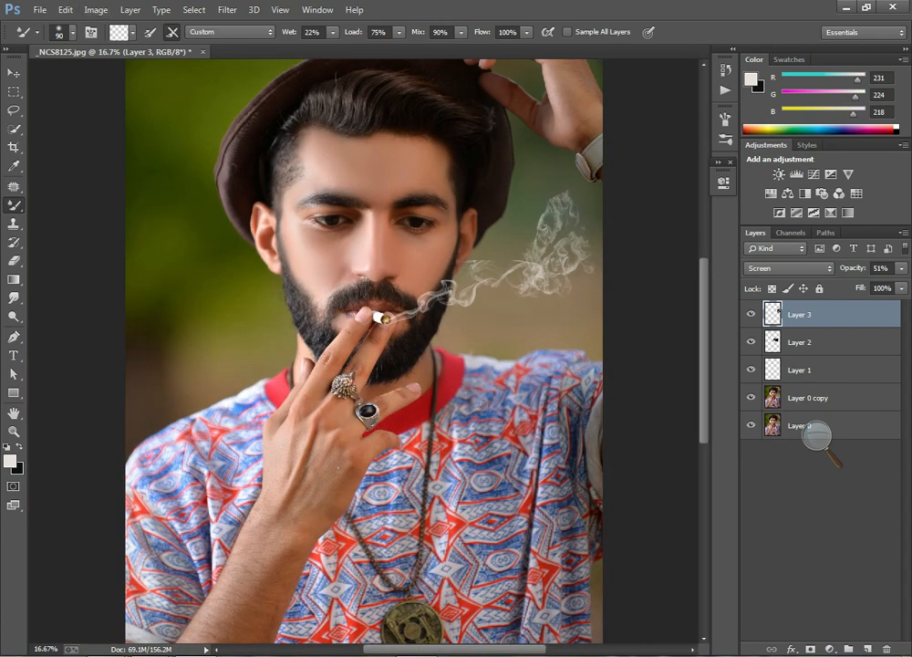
left_click_drag(474, 646, 524, 649)
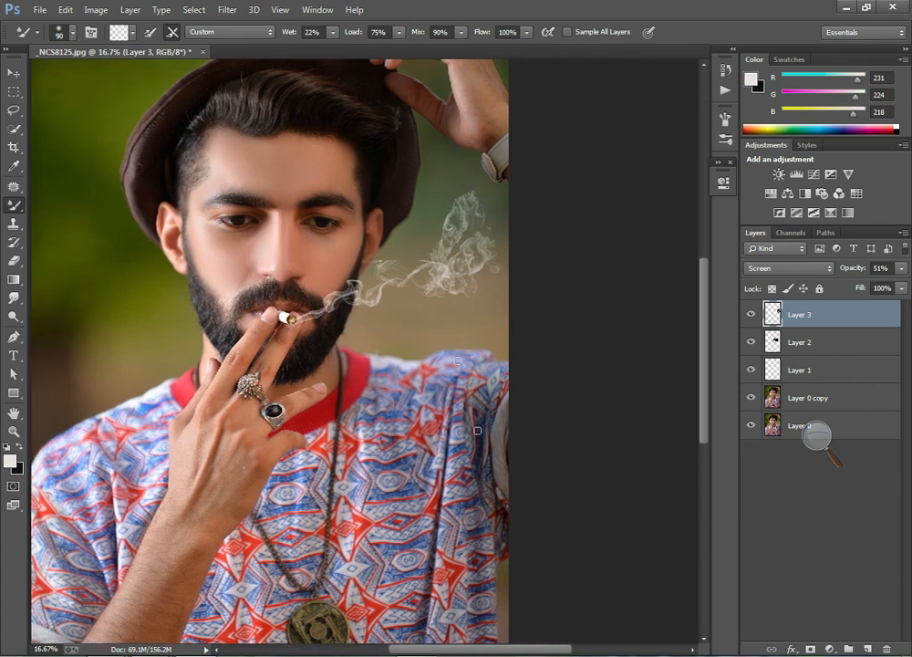
key("ctrl+t")
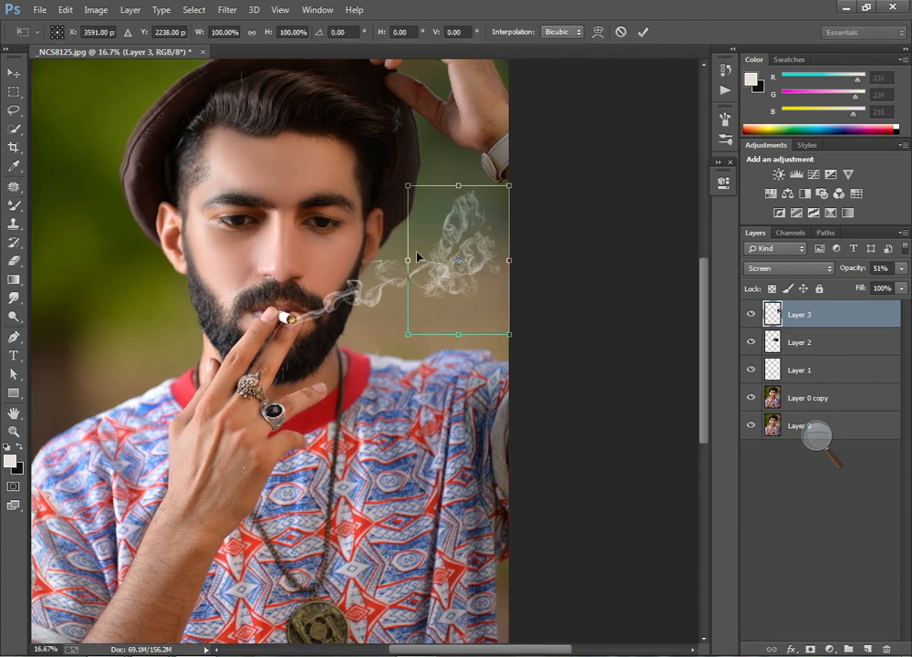
left_click_drag(408, 185, 371, 167)
left_click_drag(435, 232, 456, 236)
key("Return")
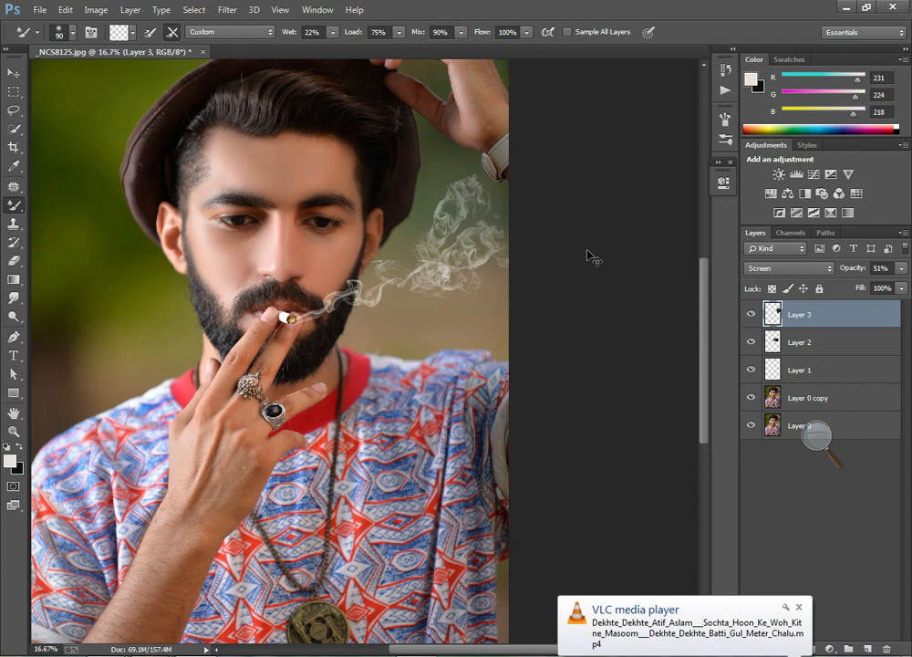
key("ctrl+minus")
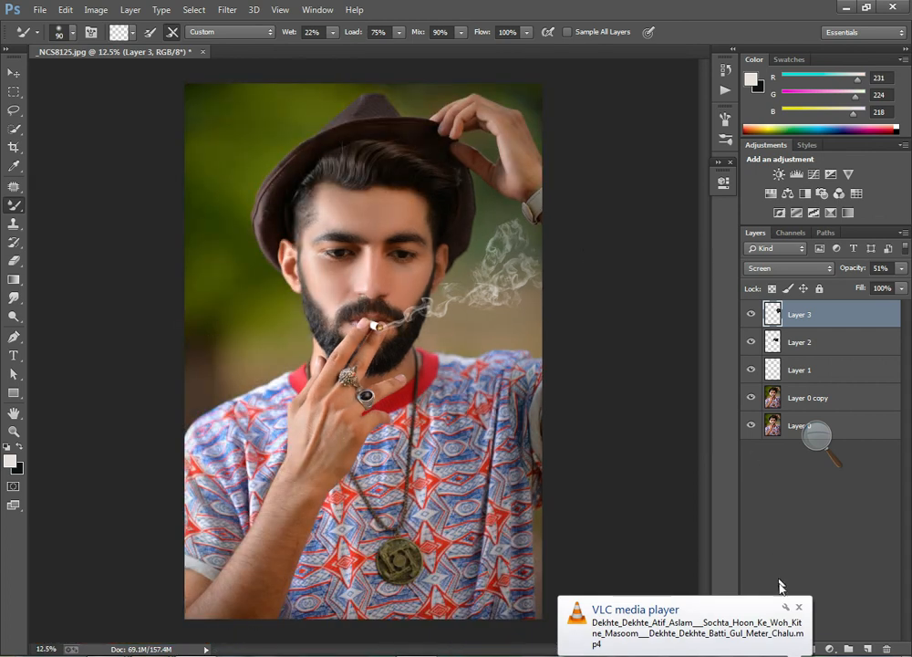